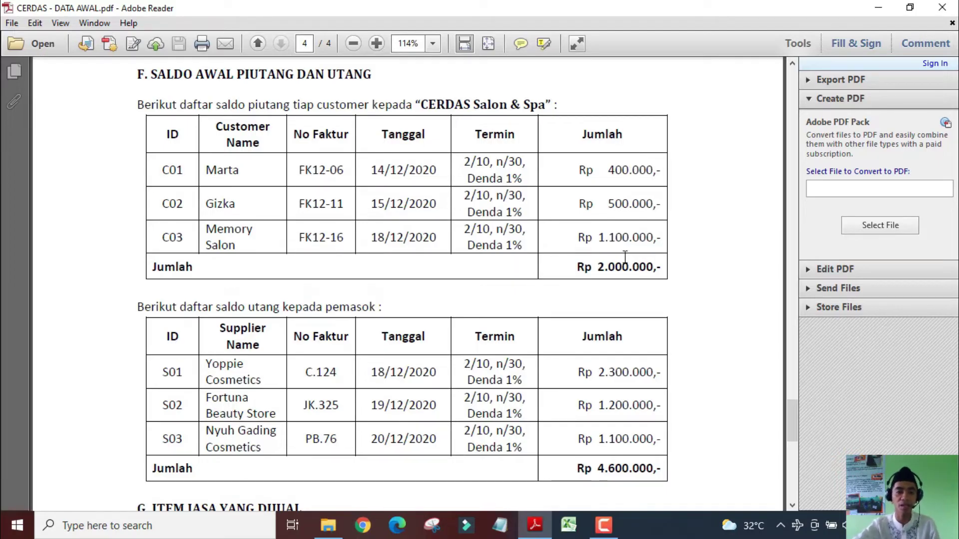
Minimize Adobe Reader and launch MYOB Accounting Plus from the desktop icon
{"action": "left_click", "coordinate": [871, 8]}
{"action": "left_click", "coordinate": [25, 244]}
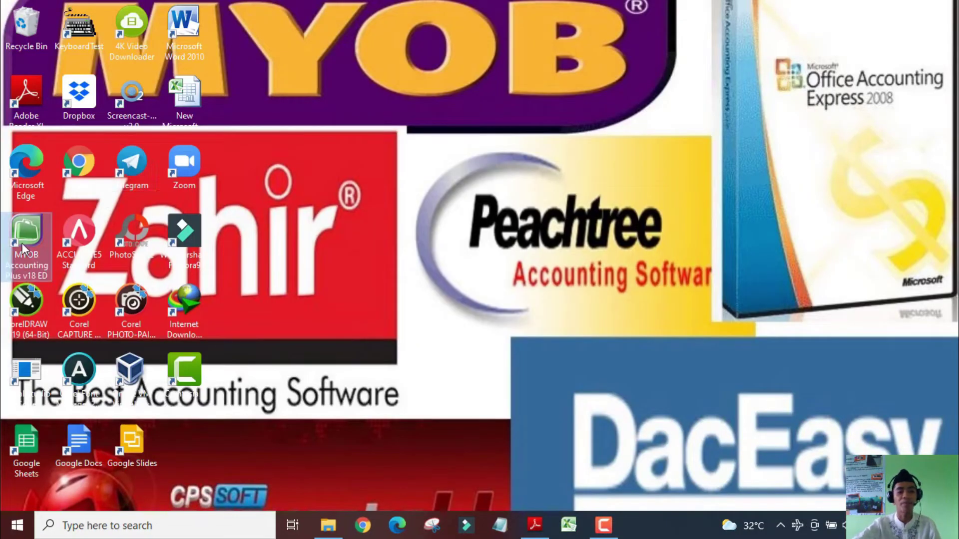
{"action": "double_click", "coordinate": [26, 242]}
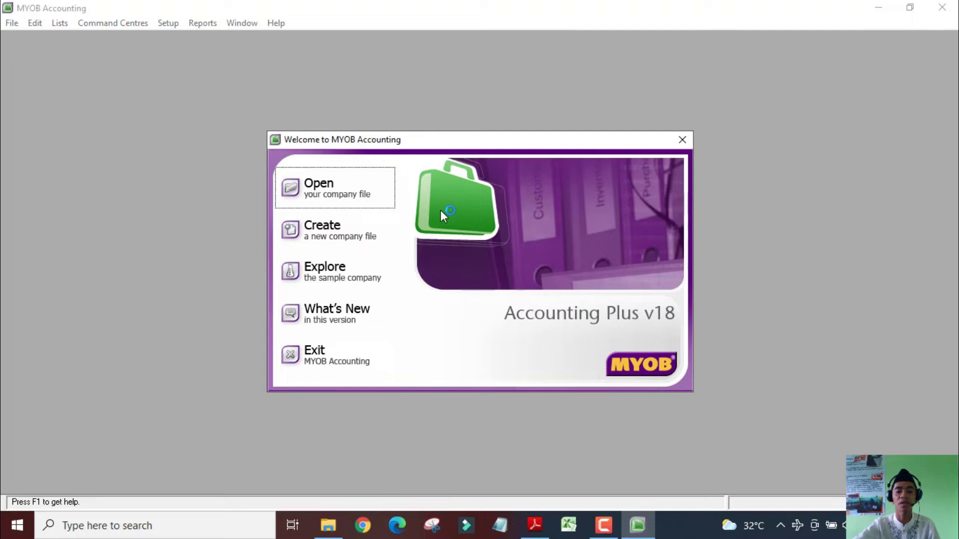
Open the company file CERDAS Salon dan Spa.myo and sign on, skipping data verification
{"action": "left_click", "coordinate": [340, 192]}
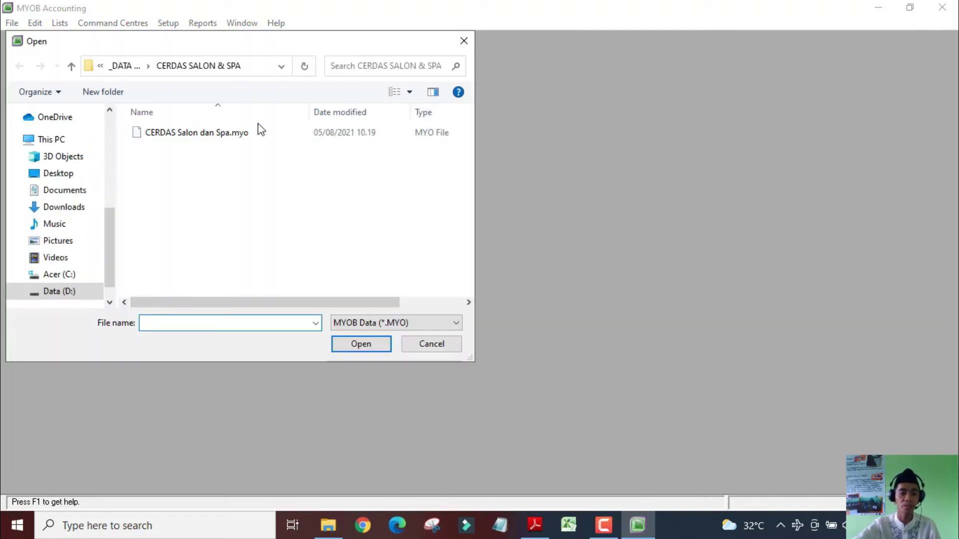
{"action": "left_click", "coordinate": [213, 133]}
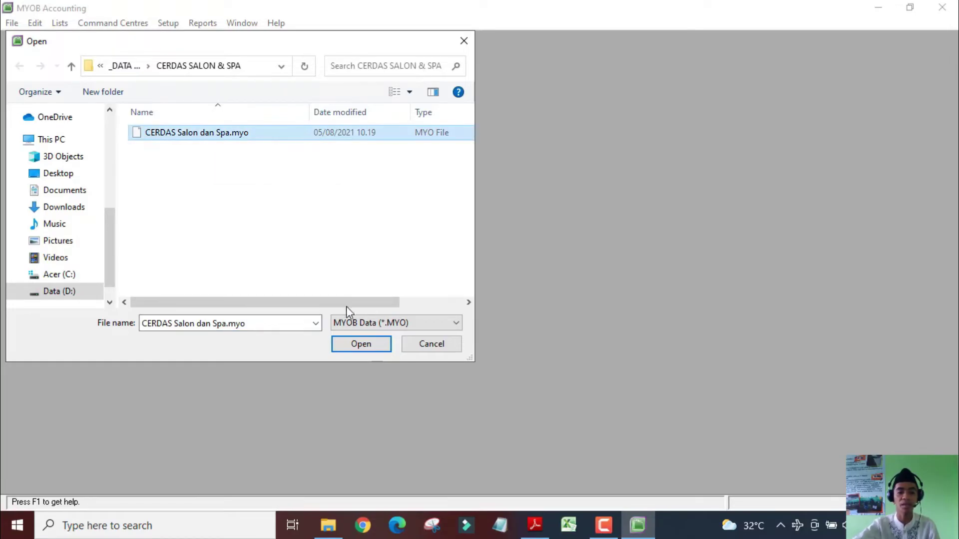
{"action": "left_click", "coordinate": [366, 346]}
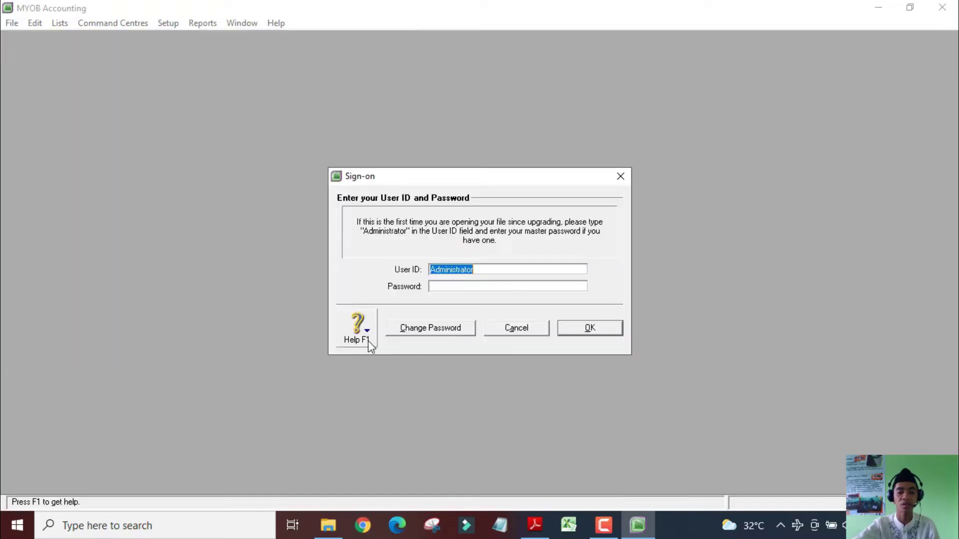
{"action": "left_click", "coordinate": [590, 328]}
{"action": "left_click", "coordinate": [507, 368]}
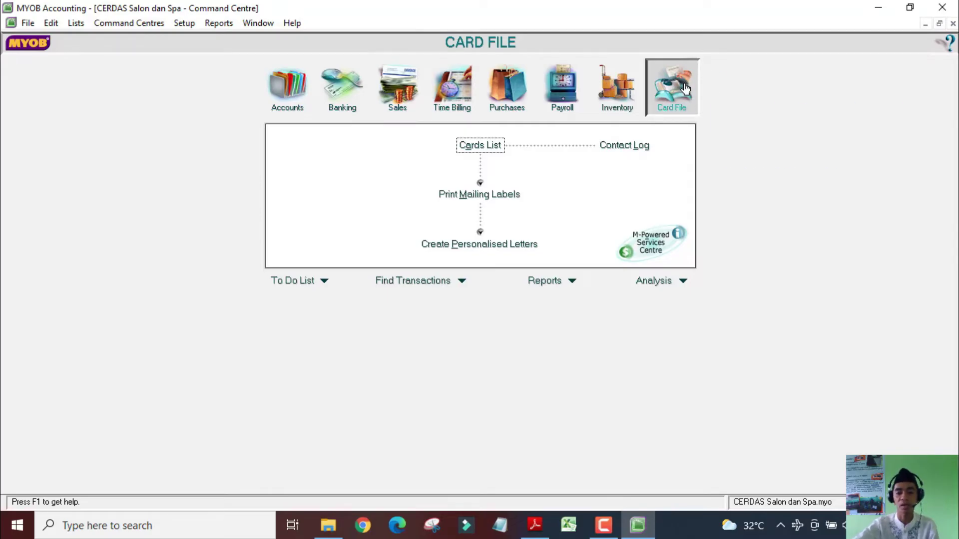
Show the Cards List from the Card File command centre, with 0 cards found
{"action": "left_click", "coordinate": [483, 145]}
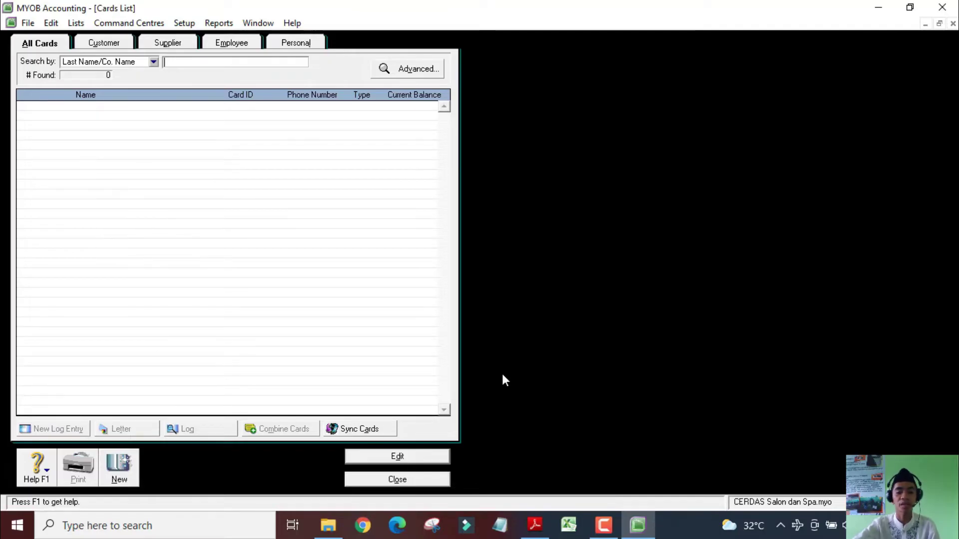
{"action": "left_click", "coordinate": [535, 525]}
{"action": "scroll", "coordinate": [276, 198], "scroll_direction": "up", "scroll_amount": 3}
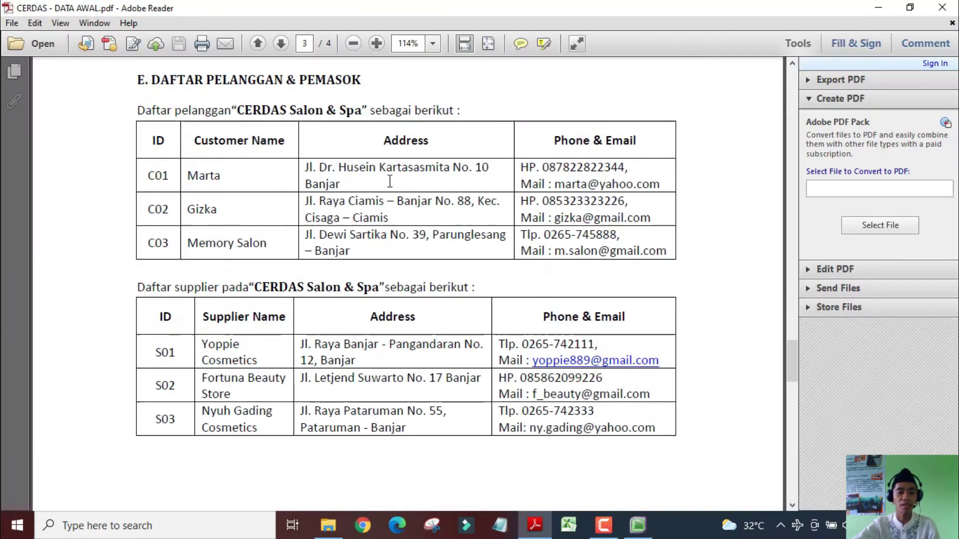
{"action": "left_click_drag", "start_coordinate": [227, 181], "coordinate": [186, 176]}
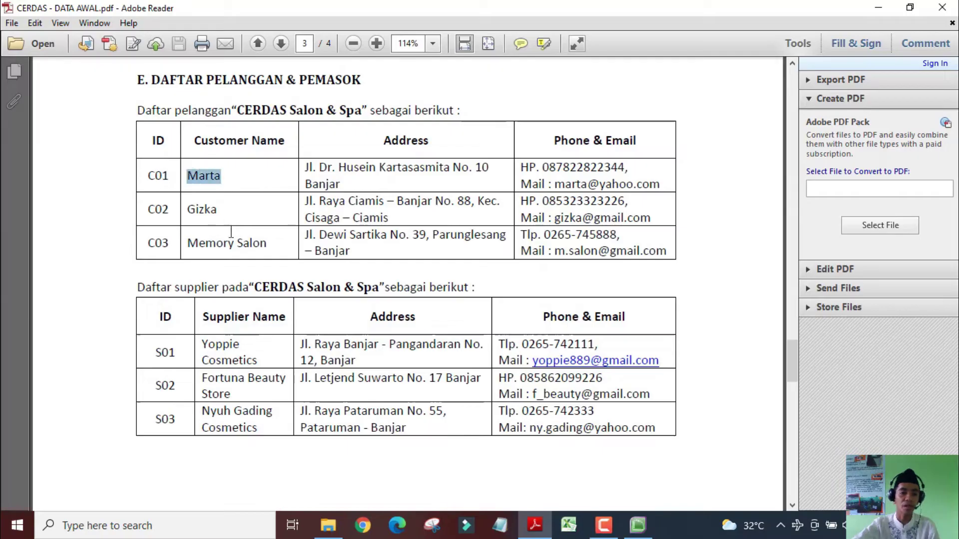
{"action": "left_click_drag", "start_coordinate": [223, 218], "coordinate": [192, 208]}
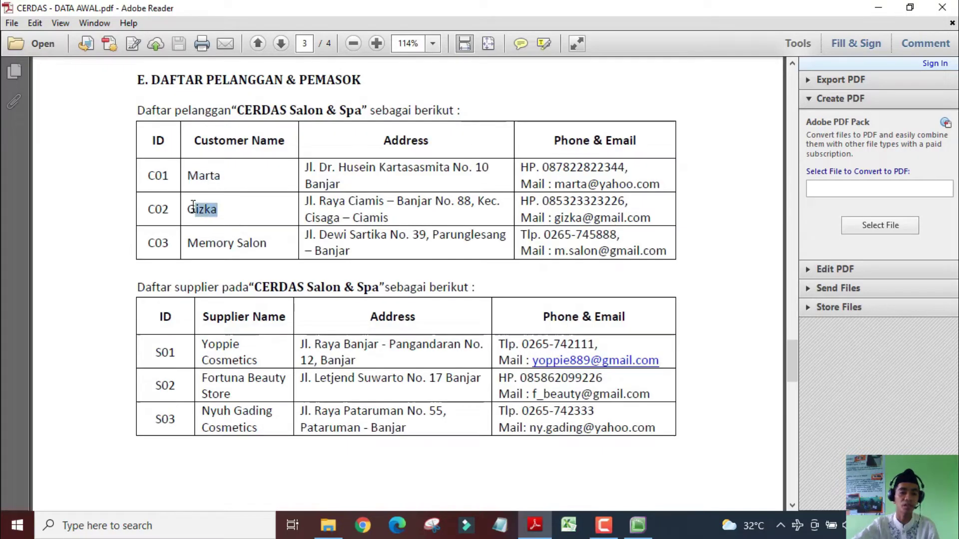
{"action": "left_click", "coordinate": [261, 244]}
{"action": "triple_click", "coordinate": [261, 244]}
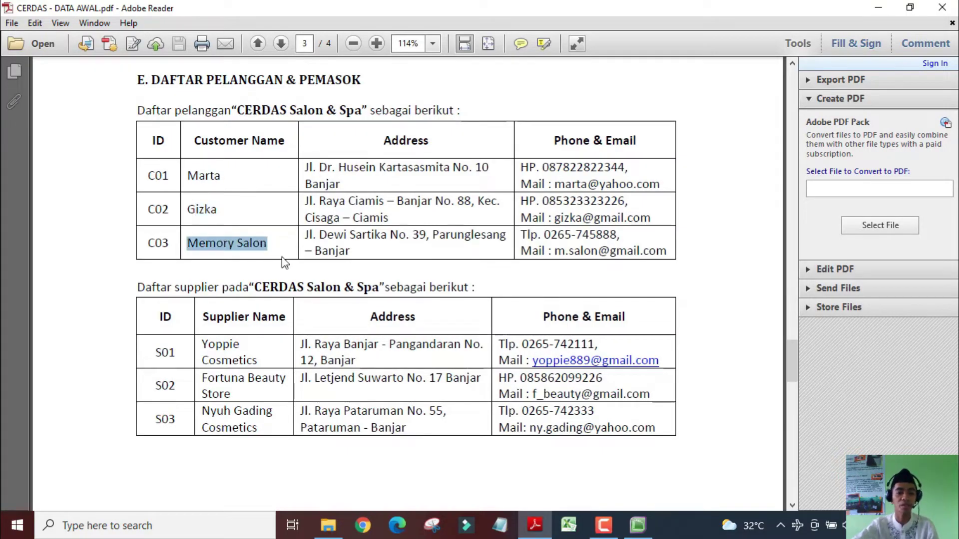
{"action": "left_click_drag", "start_coordinate": [256, 360], "coordinate": [203, 345]}
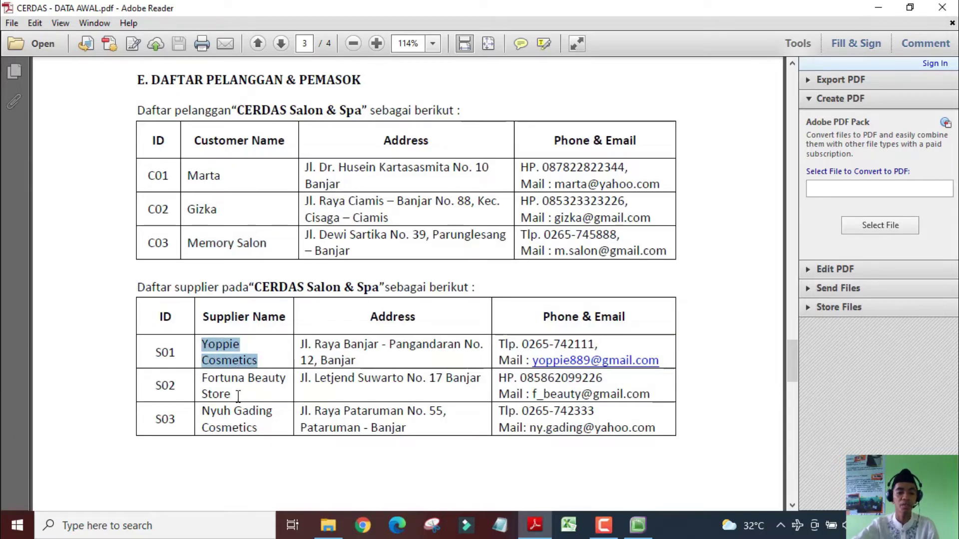
{"action": "left_click_drag", "start_coordinate": [238, 397], "coordinate": [204, 378]}
{"action": "left_click", "coordinate": [259, 428]}
{"action": "triple_click", "coordinate": [259, 428]}
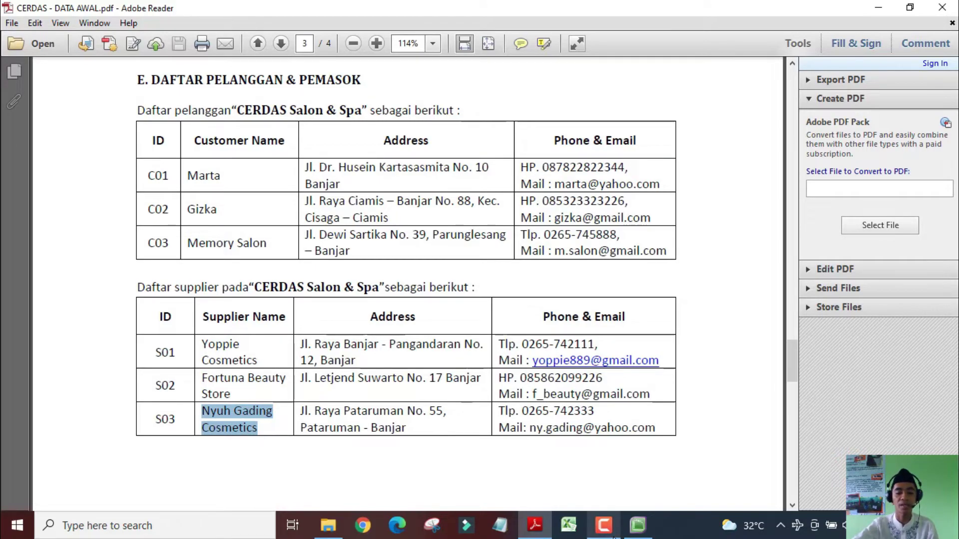
{"action": "left_click", "coordinate": [637, 525]}
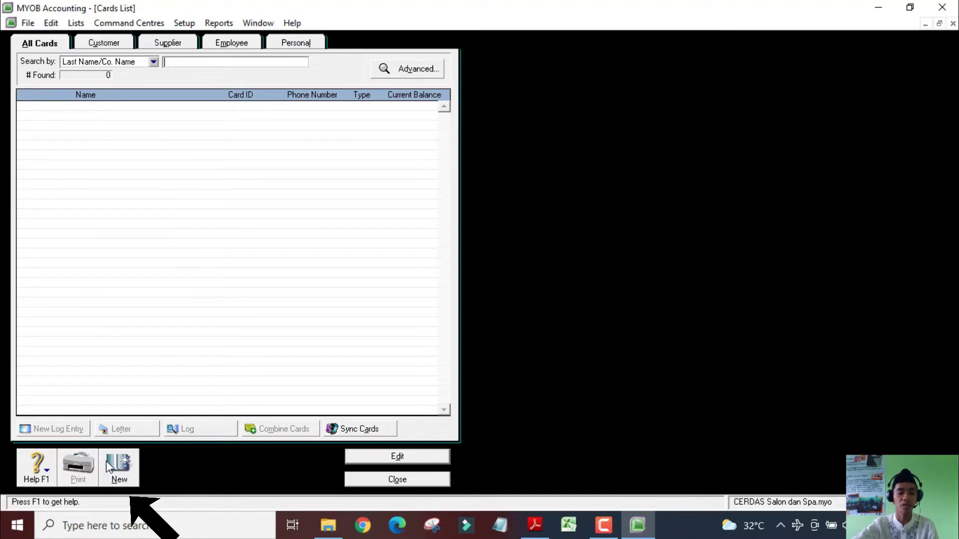
Start a new Customer card with the customer's name and card ID C01
{"action": "left_click", "coordinate": [120, 474]}
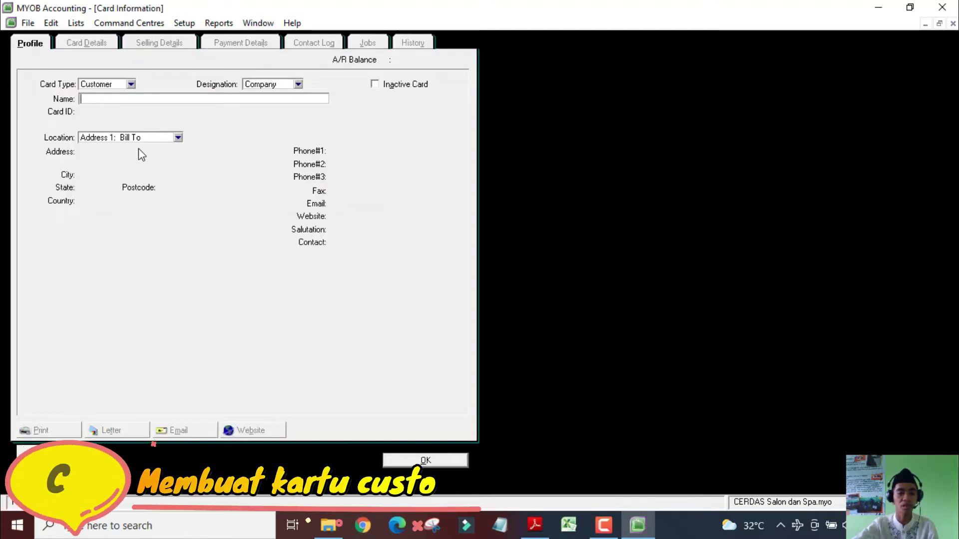
{"action": "left_click", "coordinate": [117, 88]}
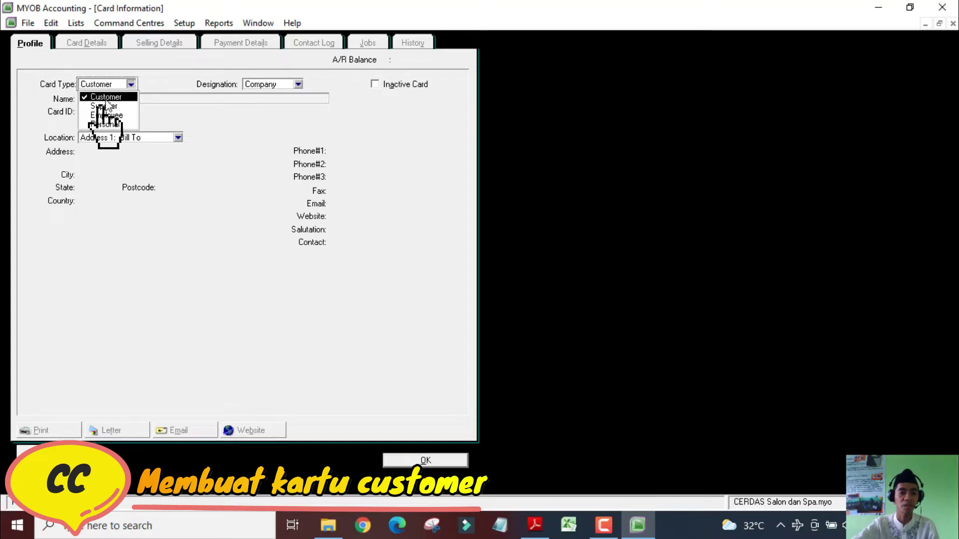
{"action": "left_click", "coordinate": [106, 100]}
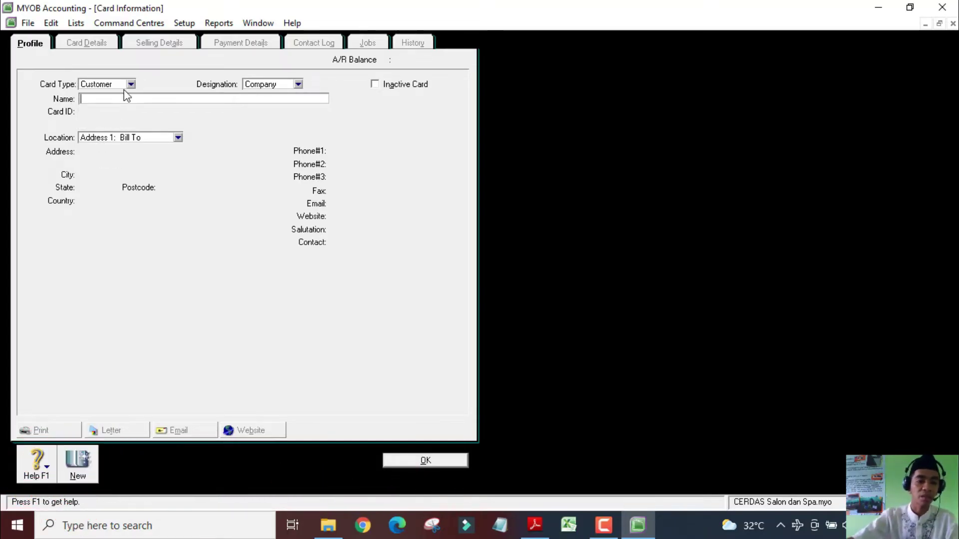
{"action": "type", "text": "Mat"}
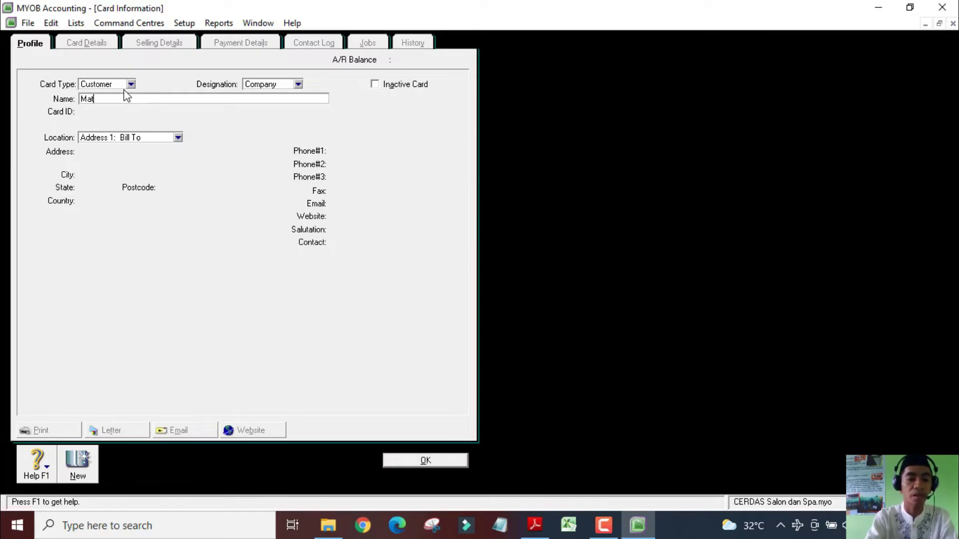
{"action": "type", "text": "ta"}
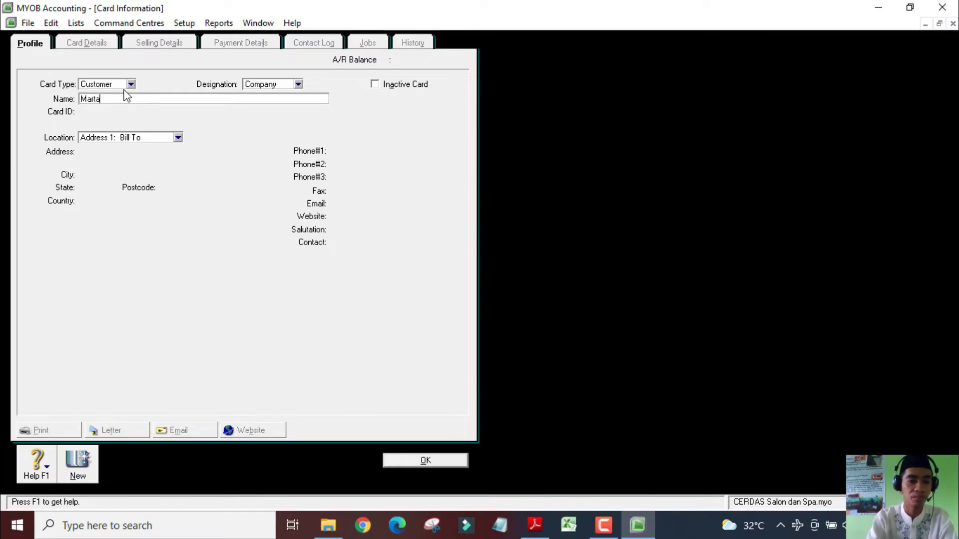
{"action": "key", "text": "Tab"}
{"action": "type", "text": "C"}
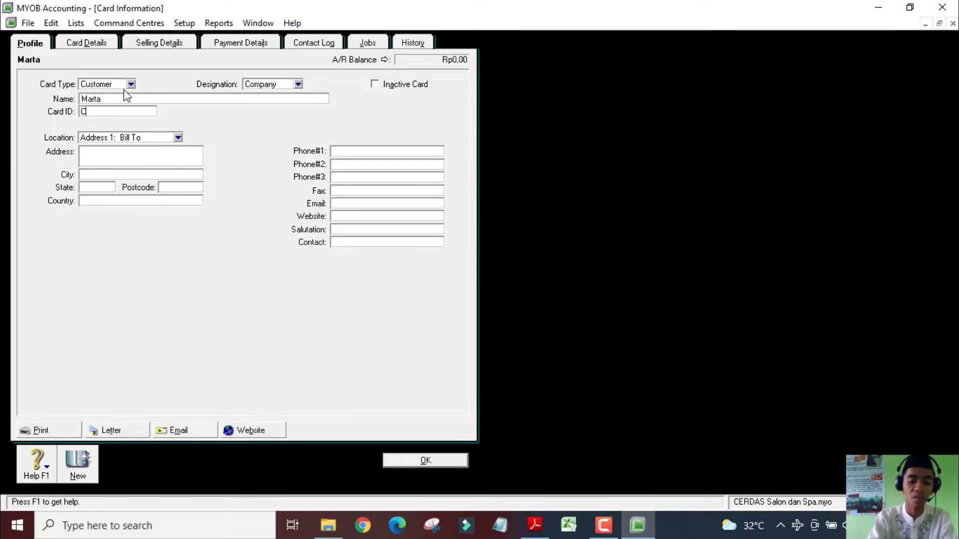
{"action": "type", "text": "01"}
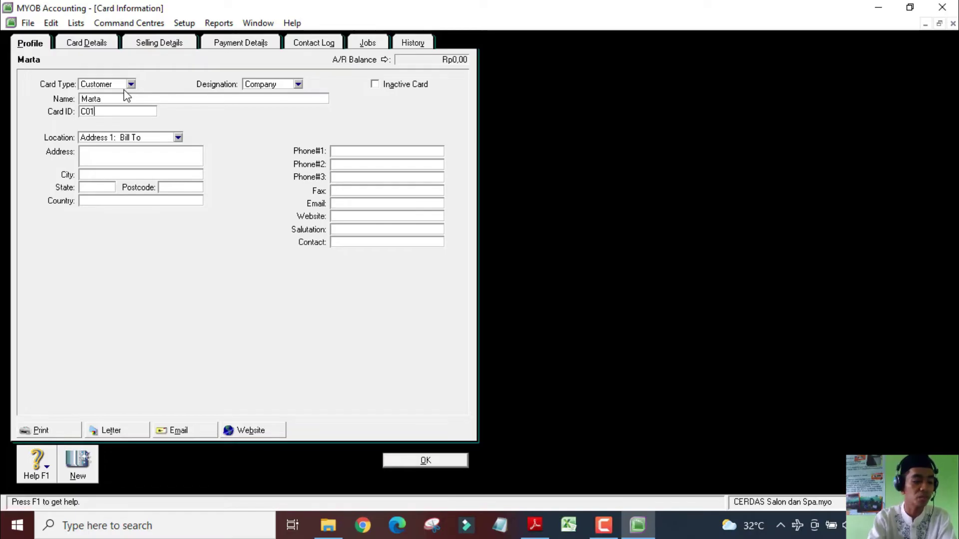
{"action": "key", "text": "Tab"}
Enter the customer's billing address, Phone #1 and e-mail on the Profile tab
{"action": "left_click", "coordinate": [140, 159]}
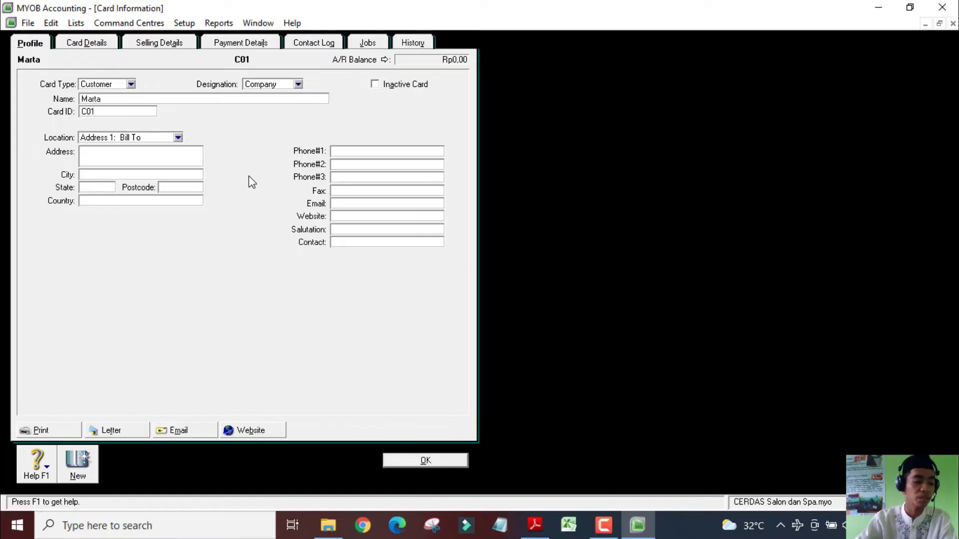
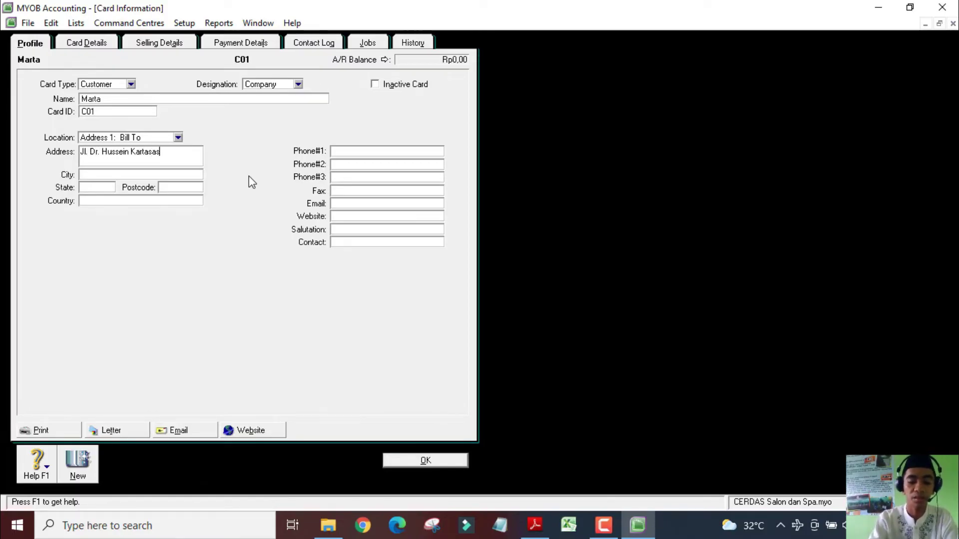
{"action": "key", "text": "Tab"}
{"action": "key", "text": "Tab"}
{"action": "key", "text": "Tab"}
{"action": "key", "text": "Tab"}
{"action": "key", "text": "Tab"}
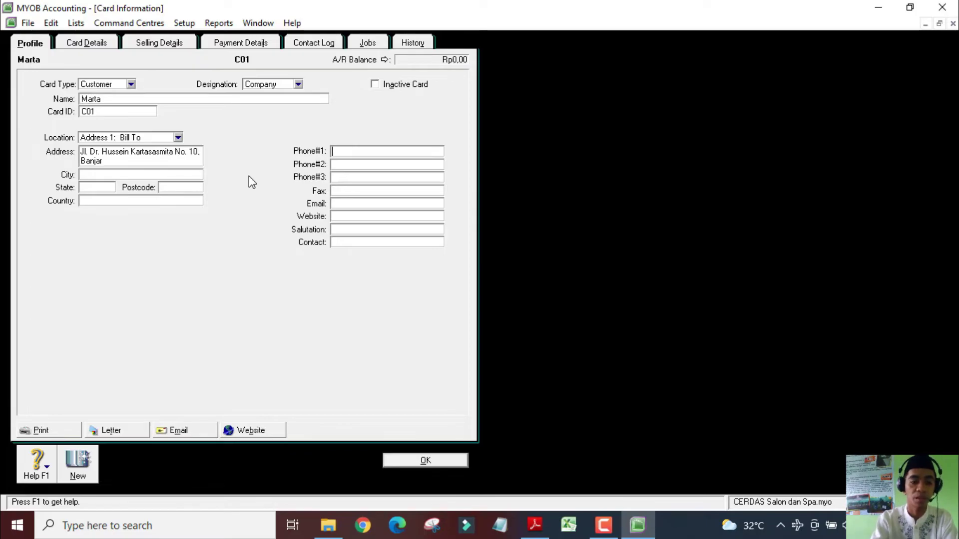
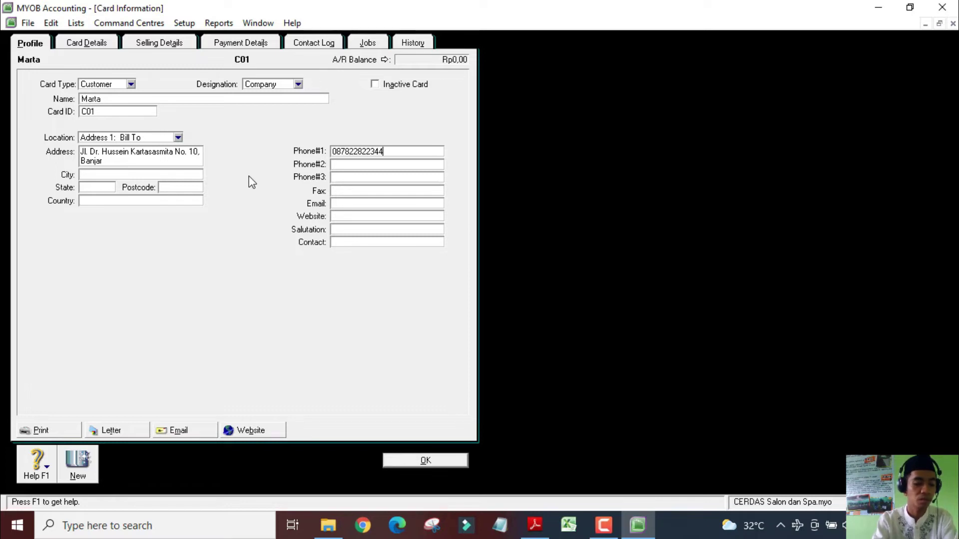
{"action": "key", "text": "Tab"}
{"action": "key", "text": "Tab"}
{"action": "key", "text": "Tab"}
{"action": "key", "text": "Tab"}
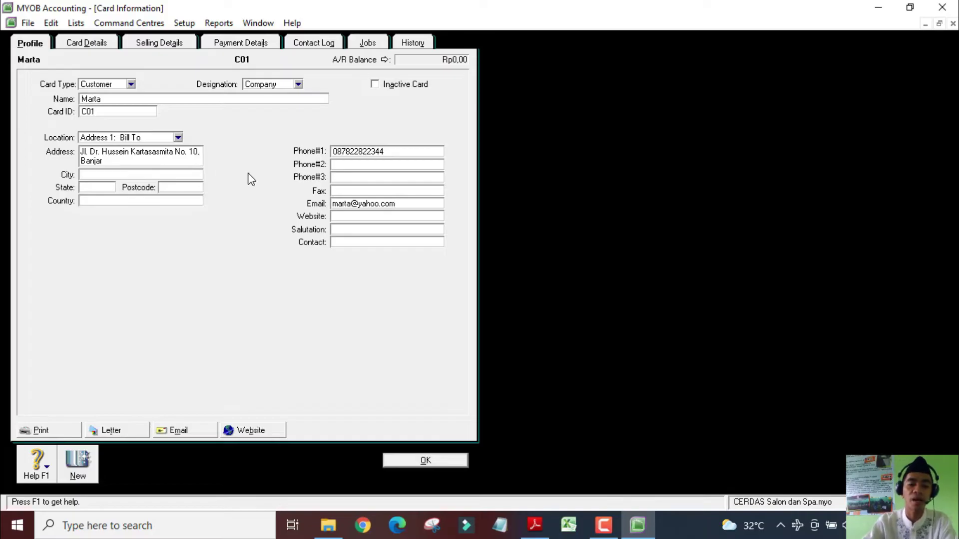
Review the entered address, phone and e-mail fields on the Profile tab
{"action": "left_click", "coordinate": [355, 165]}
{"action": "left_click", "coordinate": [351, 178]}
{"action": "left_click", "coordinate": [351, 244]}
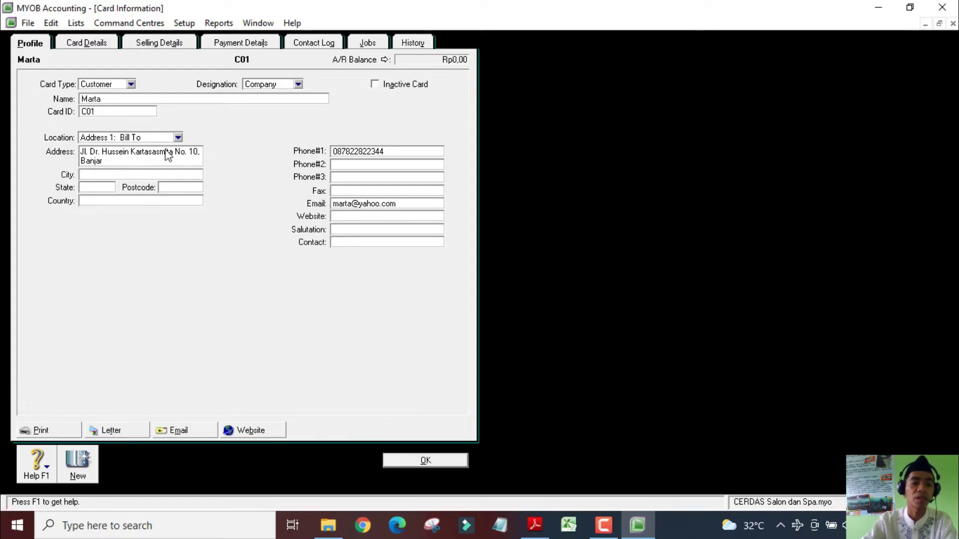
{"action": "left_click", "coordinate": [104, 160]}
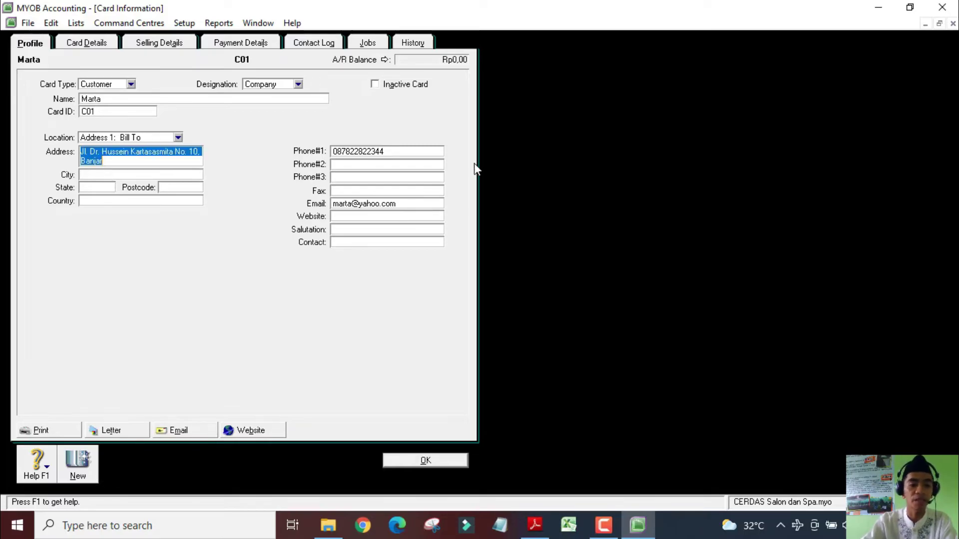
{"action": "left_click", "coordinate": [377, 154]}
{"action": "left_click", "coordinate": [384, 202]}
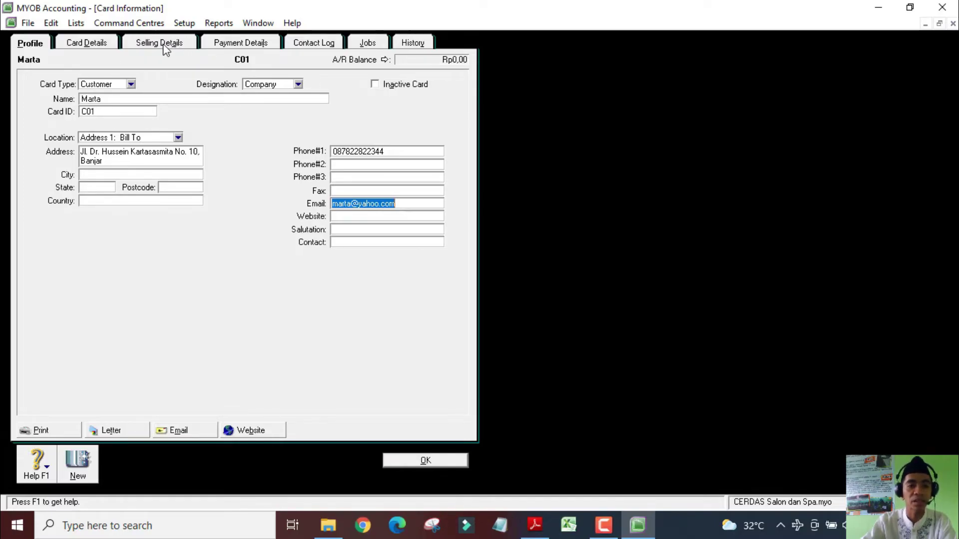
{"action": "left_click", "coordinate": [163, 45]}
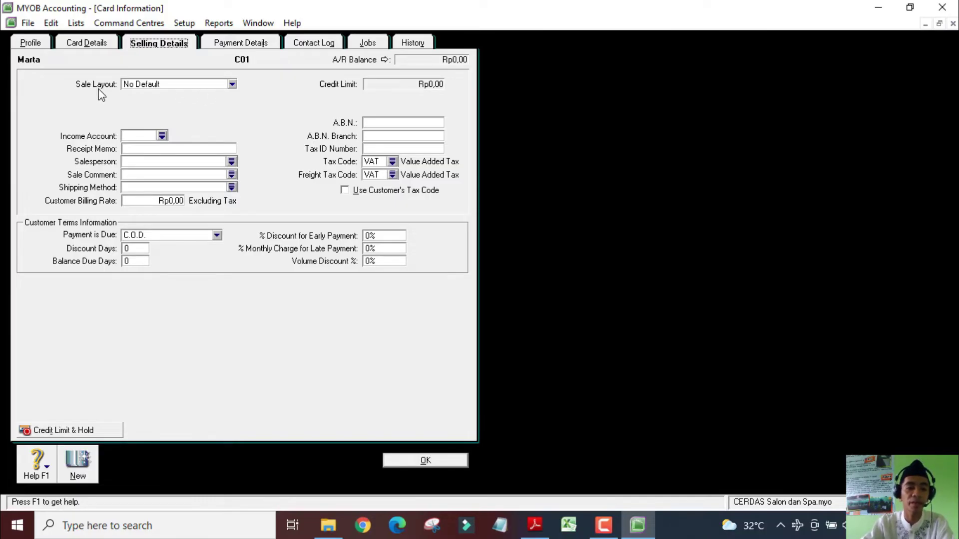
On Selling Details, choose the Item sale layout, keep tax code VAT, and set freight tax code N-T
{"action": "left_click", "coordinate": [175, 86]}
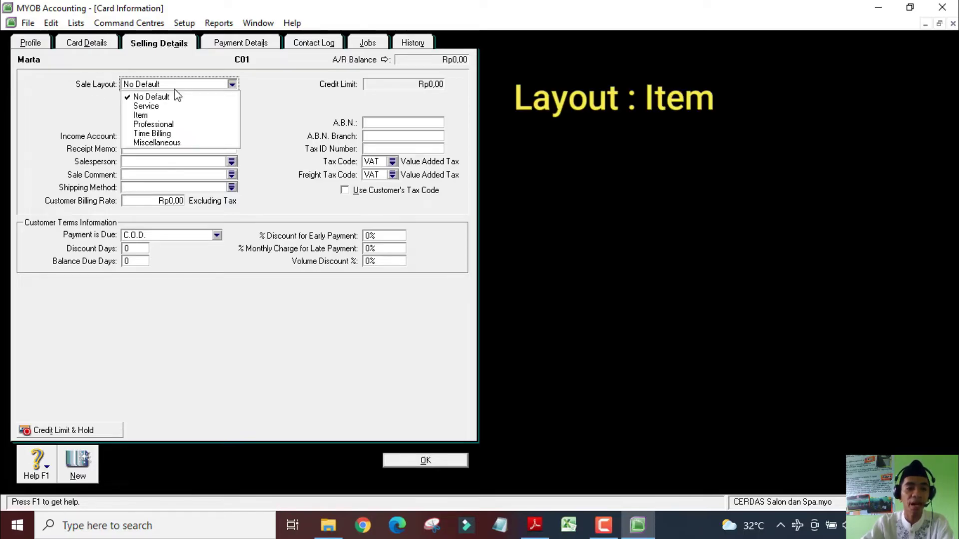
{"action": "left_click", "coordinate": [163, 116]}
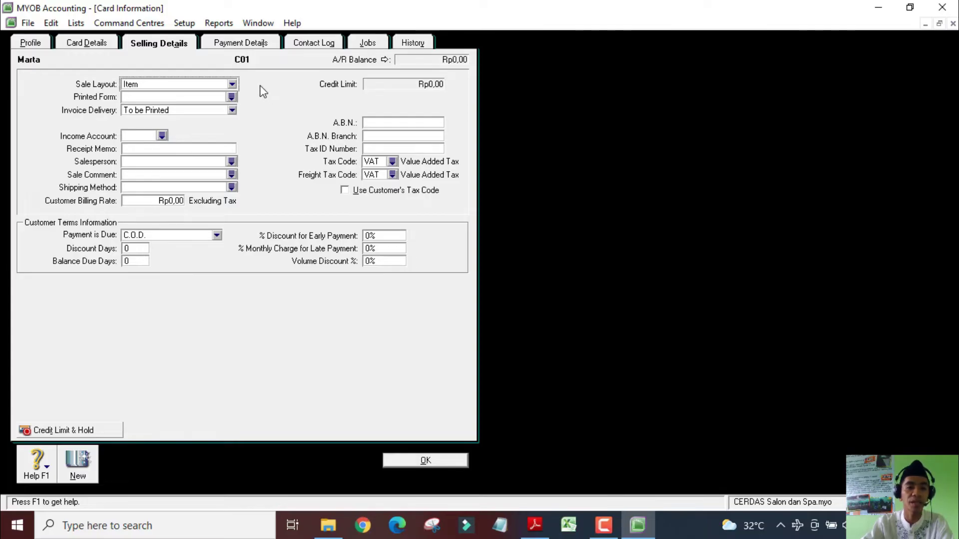
{"action": "left_click", "coordinate": [152, 84]}
{"action": "left_click", "coordinate": [168, 117]}
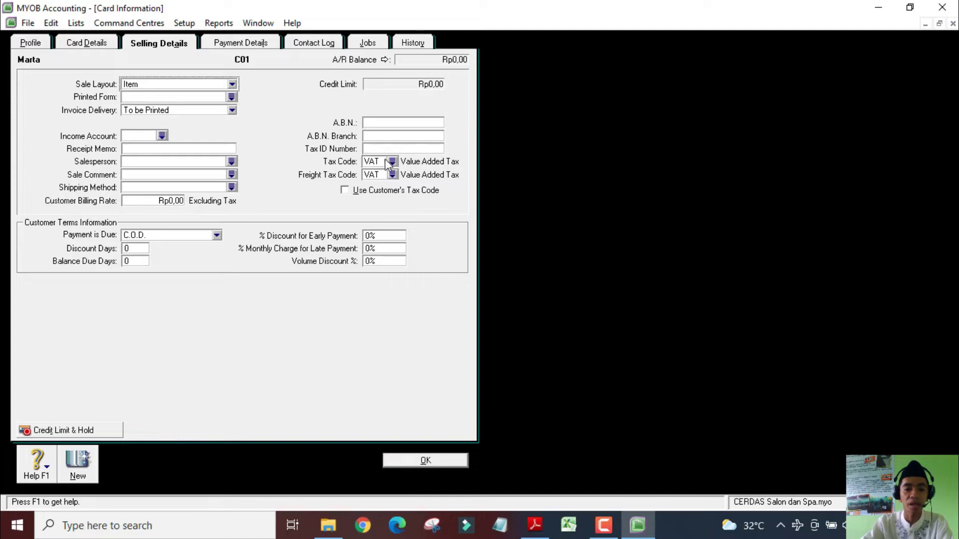
{"action": "left_click", "coordinate": [379, 161]}
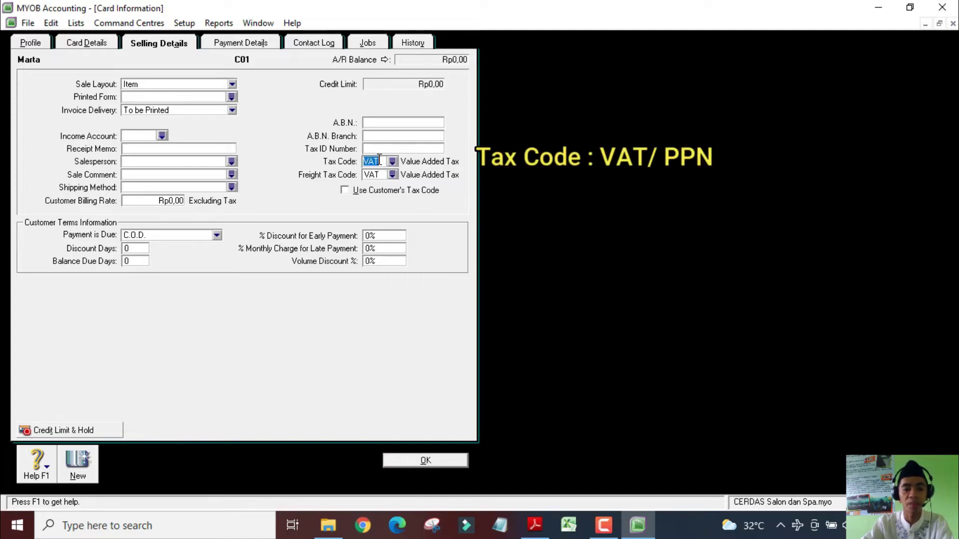
{"action": "left_click", "coordinate": [385, 161]}
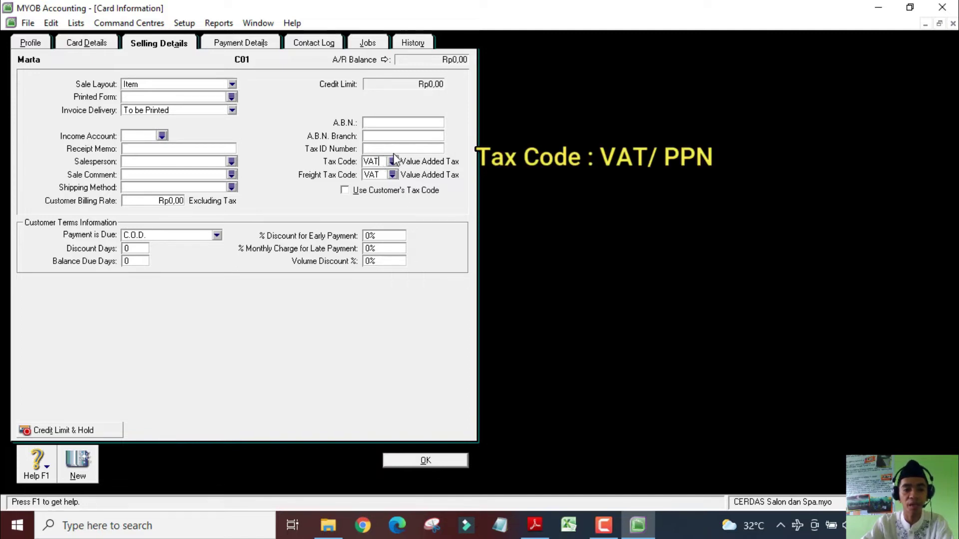
{"action": "key", "text": "Tab"}
{"action": "left_click", "coordinate": [393, 175]}
{"action": "double_click", "coordinate": [384, 183]}
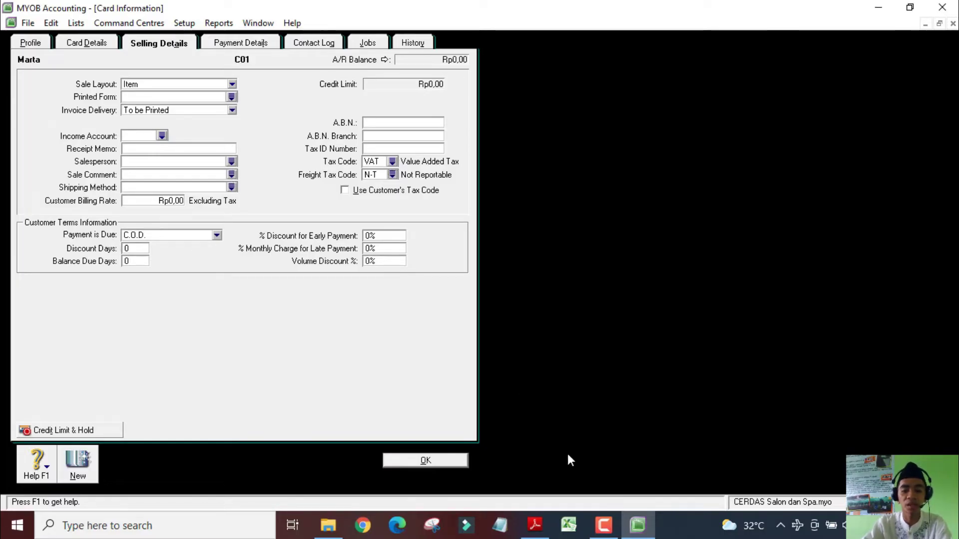
Find and highlight the 'Termin pembayaran 2/10, n/30' sales terms in the company data PDF
{"action": "left_click", "coordinate": [534, 525]}
{"action": "scroll", "coordinate": [455, 251], "scroll_direction": "up", "scroll_amount": 15}
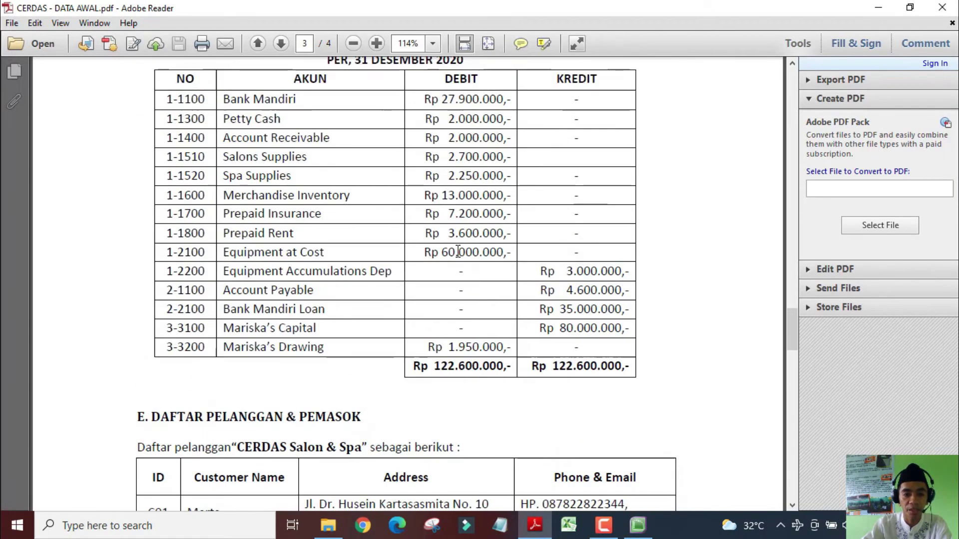
{"action": "scroll", "coordinate": [455, 251], "scroll_direction": "up", "scroll_amount": 15}
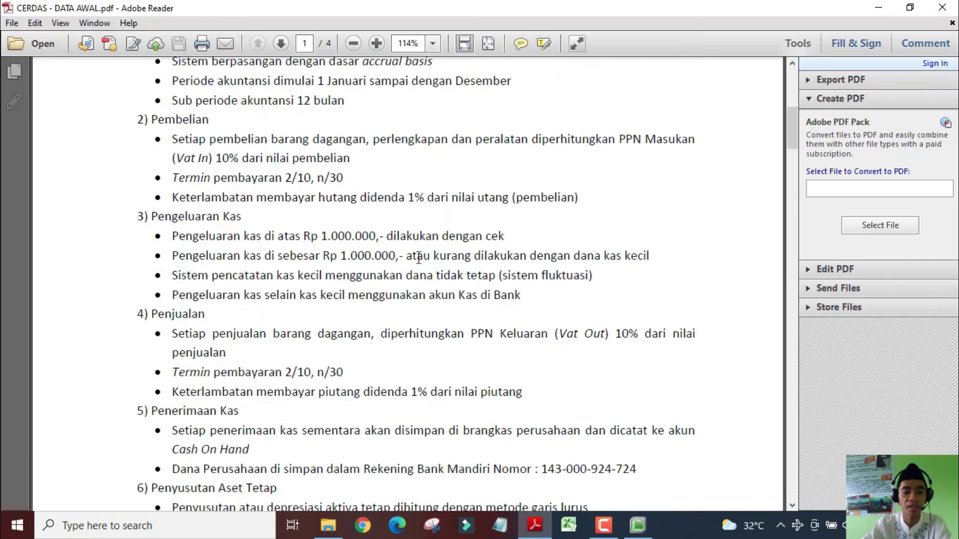
{"action": "scroll", "coordinate": [422, 248], "scroll_direction": "down", "scroll_amount": 3}
{"action": "left_click_drag", "start_coordinate": [353, 305], "coordinate": [175, 306]}
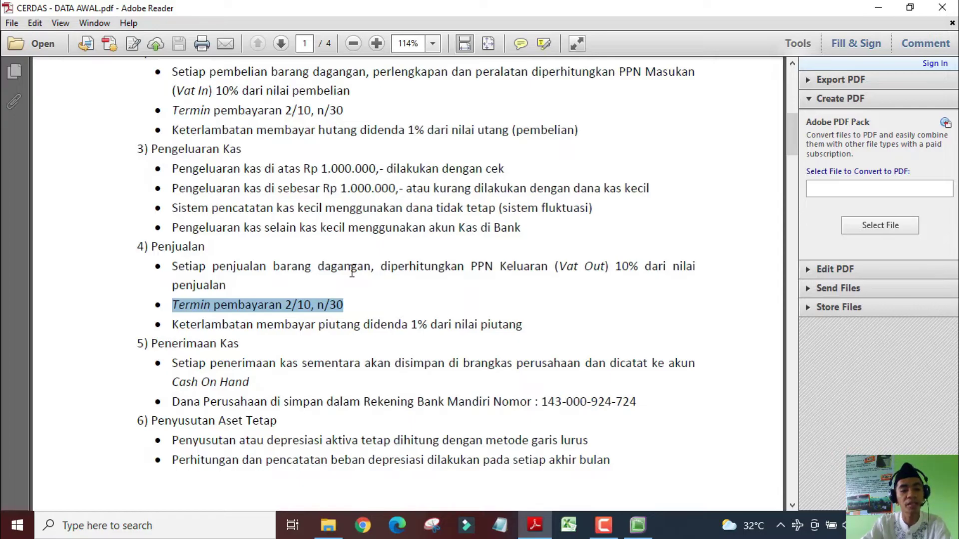
{"action": "left_click", "coordinate": [287, 305]}
{"action": "left_click_drag", "start_coordinate": [286, 305], "coordinate": [292, 305]}
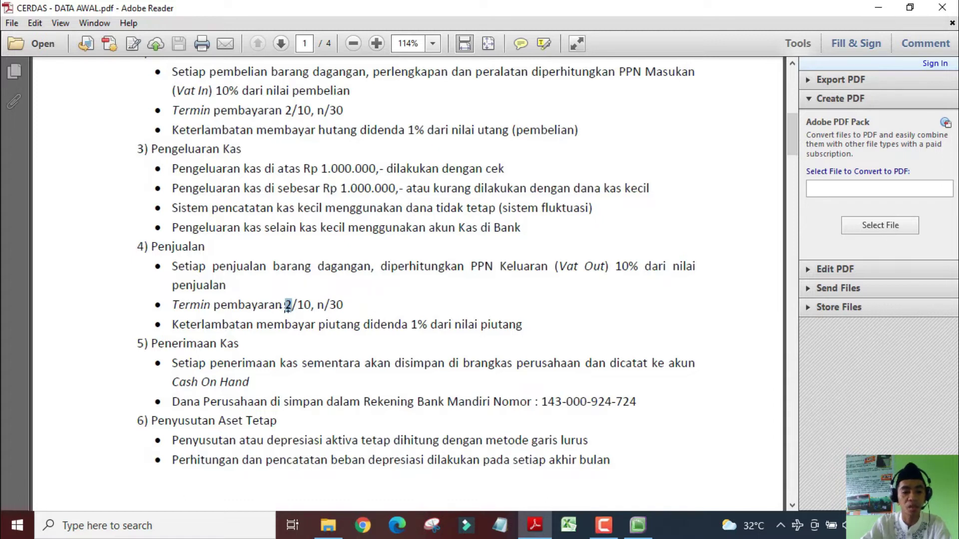
{"action": "left_click_drag", "start_coordinate": [345, 305], "coordinate": [288, 305]}
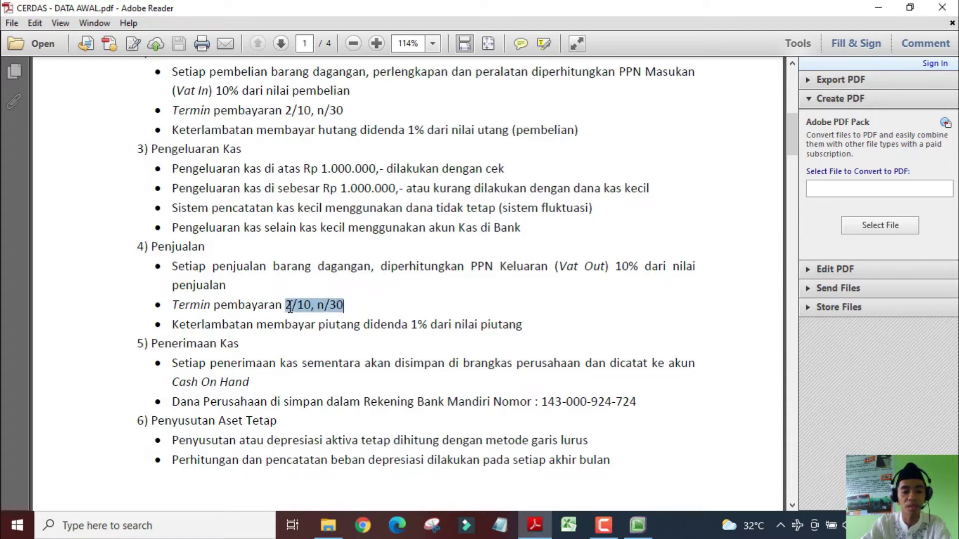
{"action": "key", "text": "alt+Tab"}
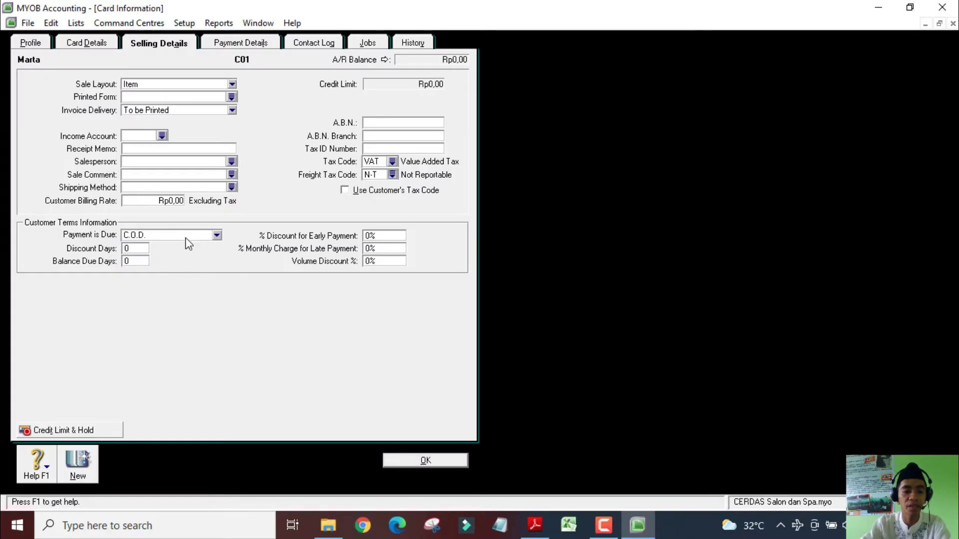
Make payment due in a given number of days: 10 discount days, 30 balance-due days
{"action": "left_click", "coordinate": [181, 235]}
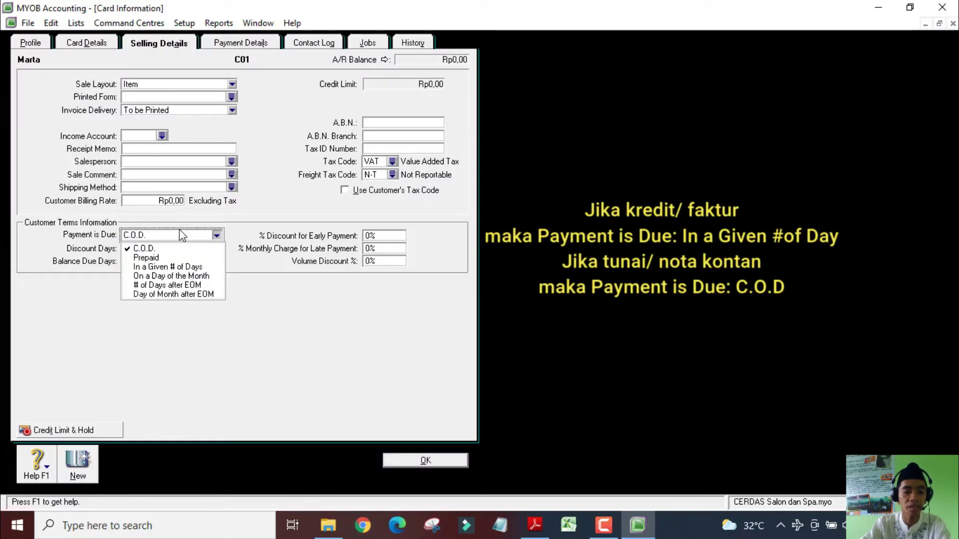
{"action": "left_click", "coordinate": [194, 271]}
{"action": "key", "text": "Tab"}
{"action": "type", "text": "10"}
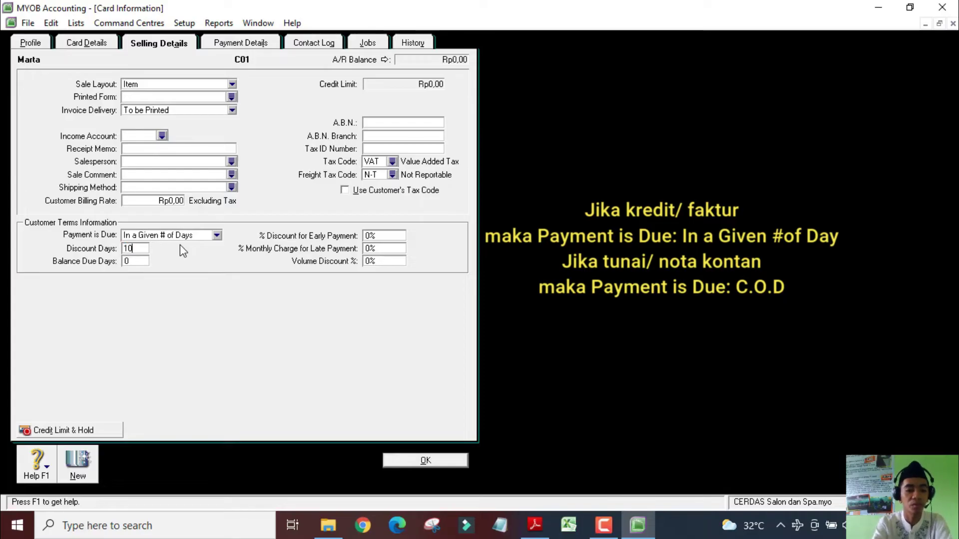
{"action": "key", "text": "Tab"}
{"action": "type", "text": "30"}
{"action": "key", "text": "Tab"}
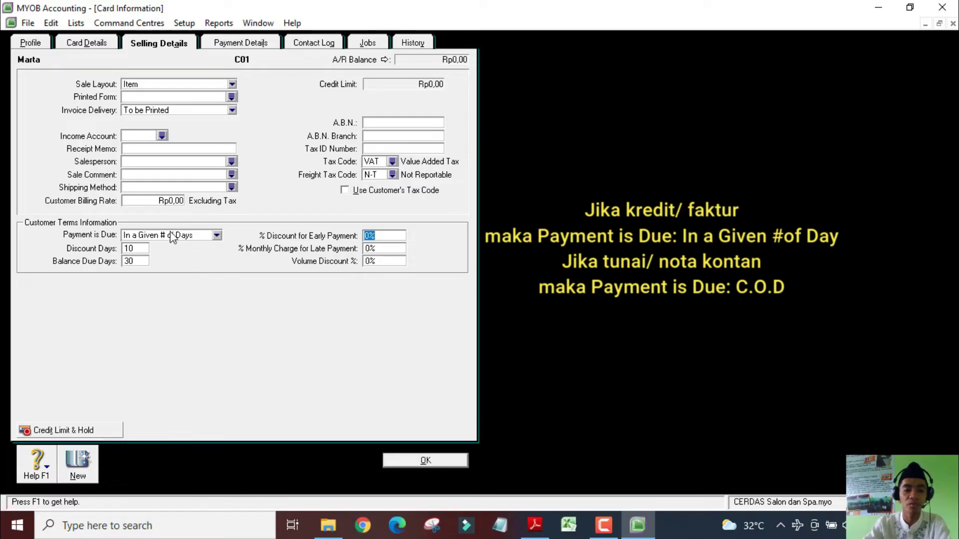
{"action": "type", "text": "1"}
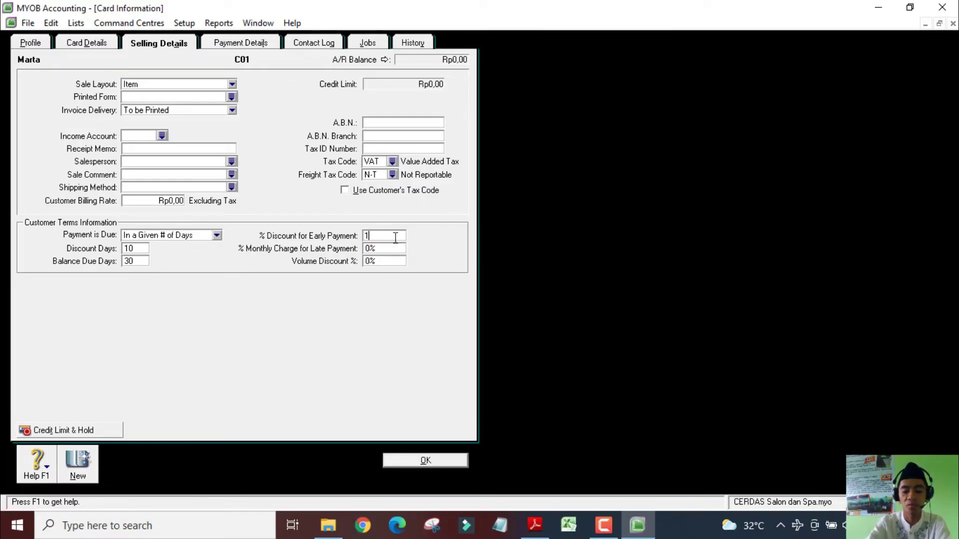
Check the late-payment penalty in the PDF, set a 1% monthly charge, and save card C01
{"action": "key", "text": "alt+Tab"}
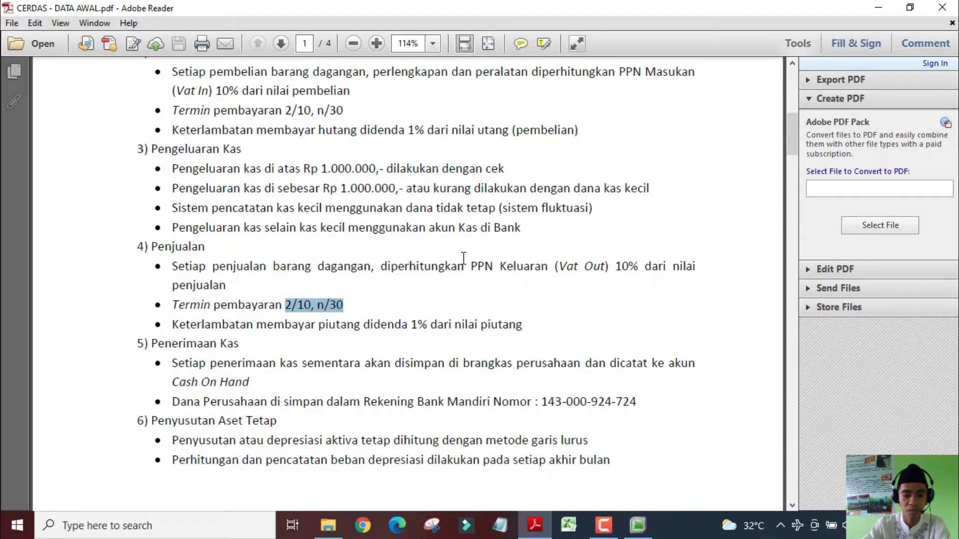
{"action": "left_click_drag", "start_coordinate": [204, 327], "coordinate": [432, 332]}
{"action": "left_click", "coordinate": [420, 327]}
{"action": "key", "text": "alt+Tab"}
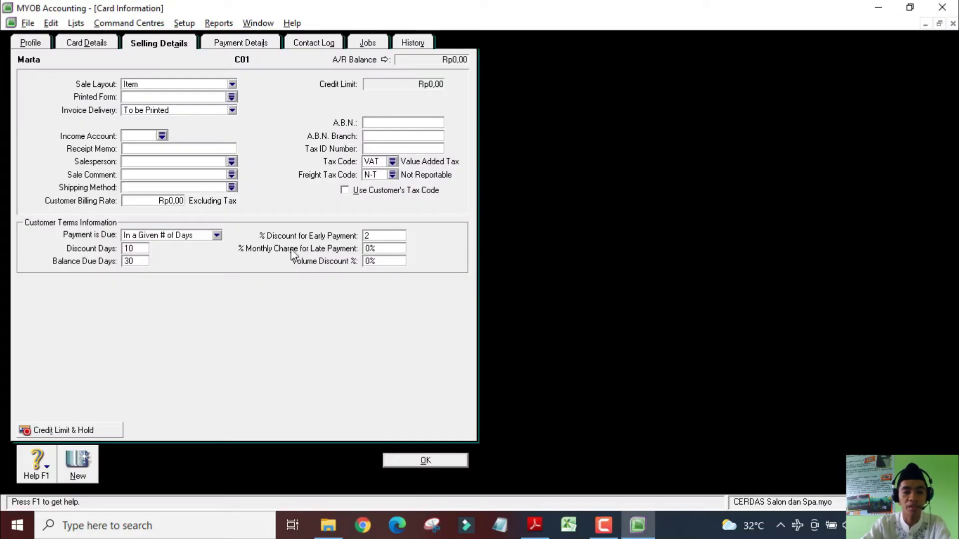
{"action": "left_click", "coordinate": [369, 248]}
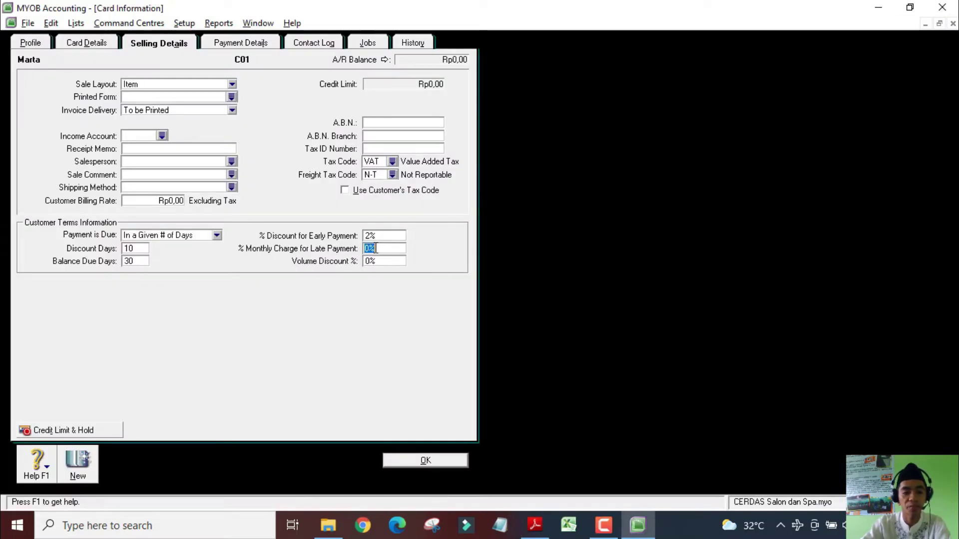
{"action": "type", "text": "1"}
{"action": "key", "text": "Tab"}
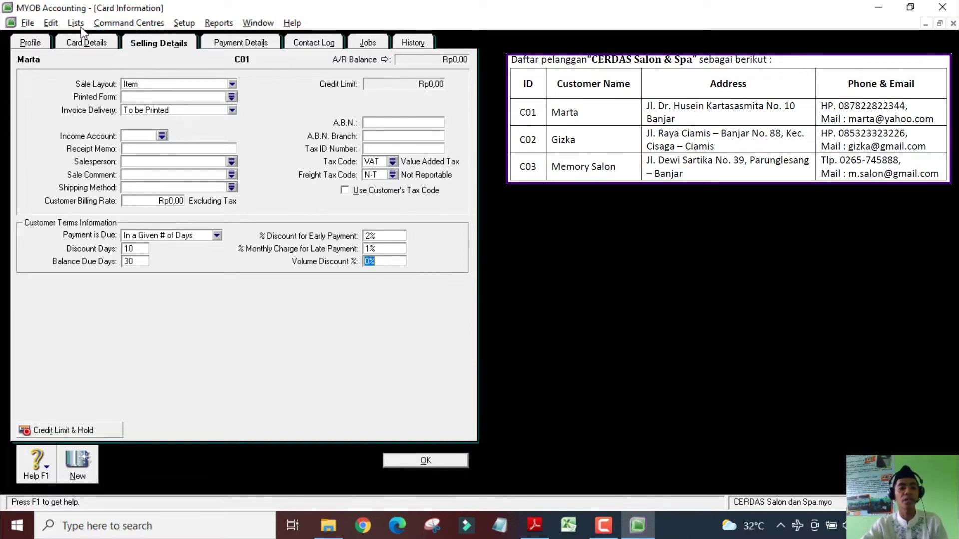
{"action": "left_click", "coordinate": [32, 44]}
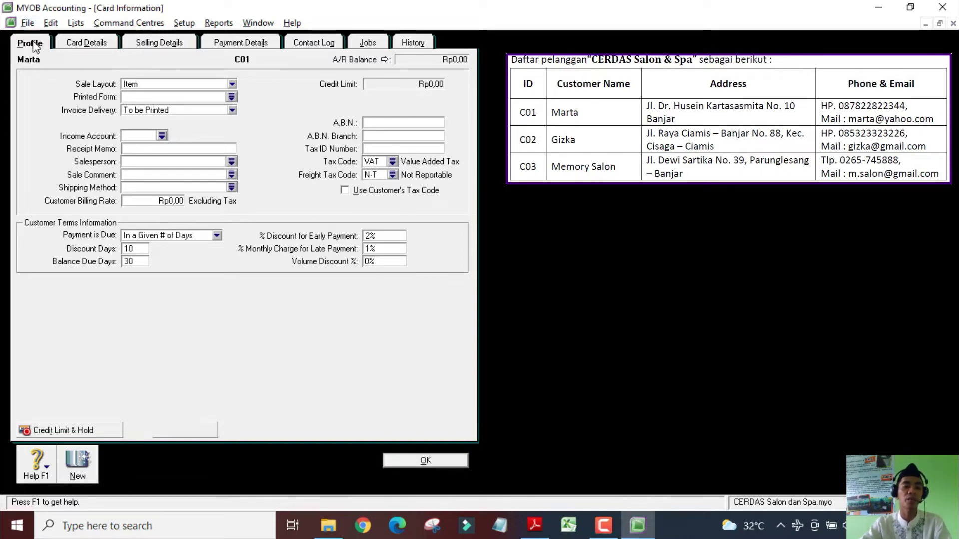
{"action": "left_click", "coordinate": [151, 49]}
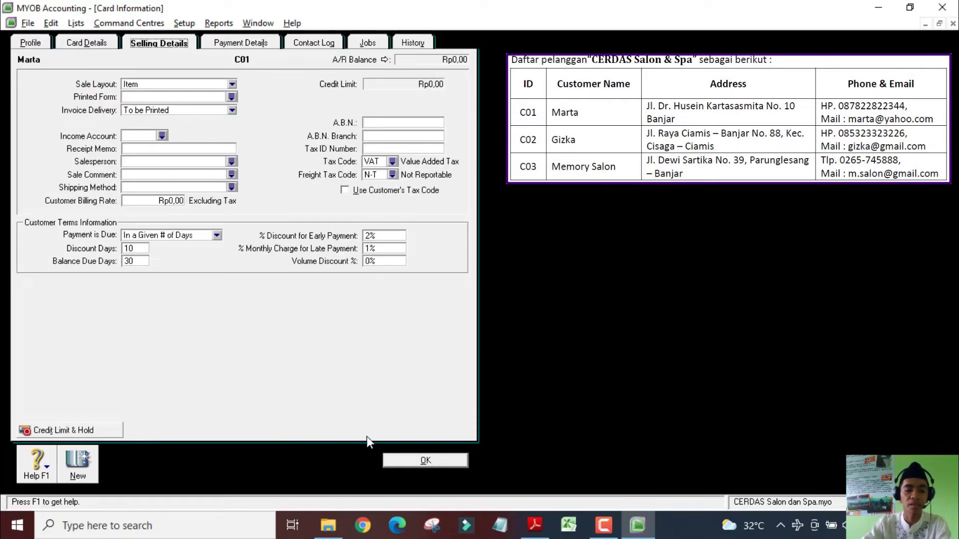
{"action": "left_click", "coordinate": [412, 461]}
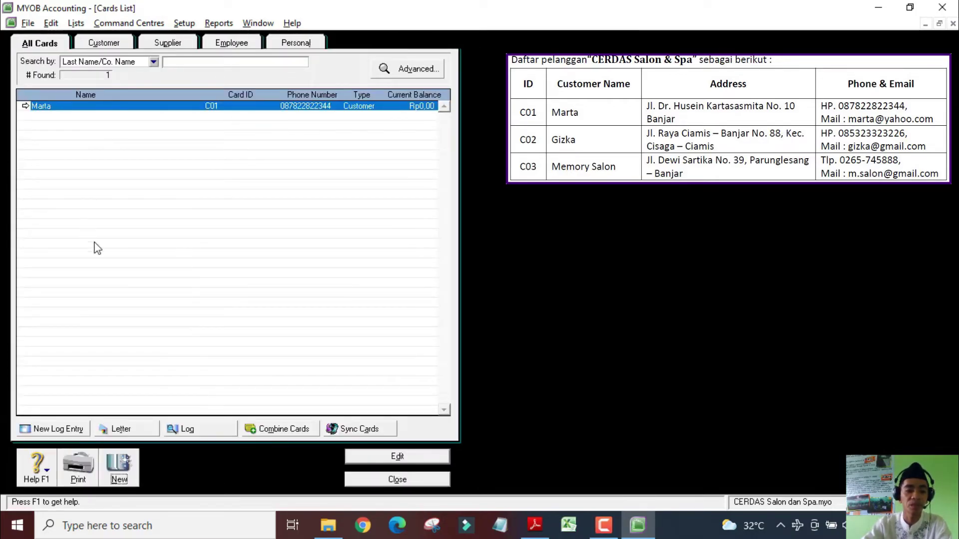
Create customer card C02 with the customer's name, address, phone number and e-mail
{"action": "left_click", "coordinate": [119, 469]}
{"action": "type", "text": "Gizka"}
{"action": "key", "text": "Tab"}
{"action": "type", "text": "C02"}
{"action": "key", "text": "Tab"}
{"action": "key", "text": "Tab"}
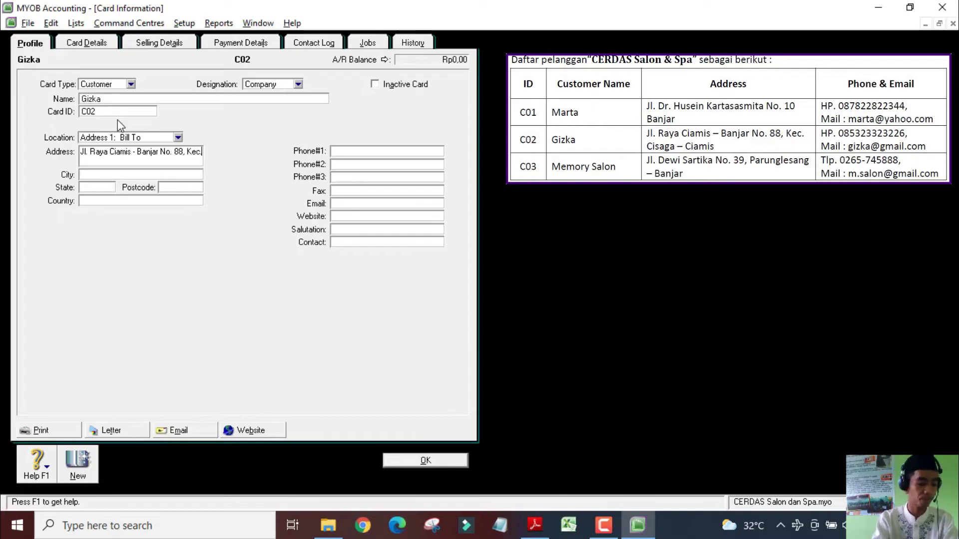
{"action": "left_click", "coordinate": [379, 150]}
{"action": "key", "text": "Tab"}
{"action": "key", "text": "Tab"}
{"action": "key", "text": "Tab"}
{"action": "key", "text": "Tab"}
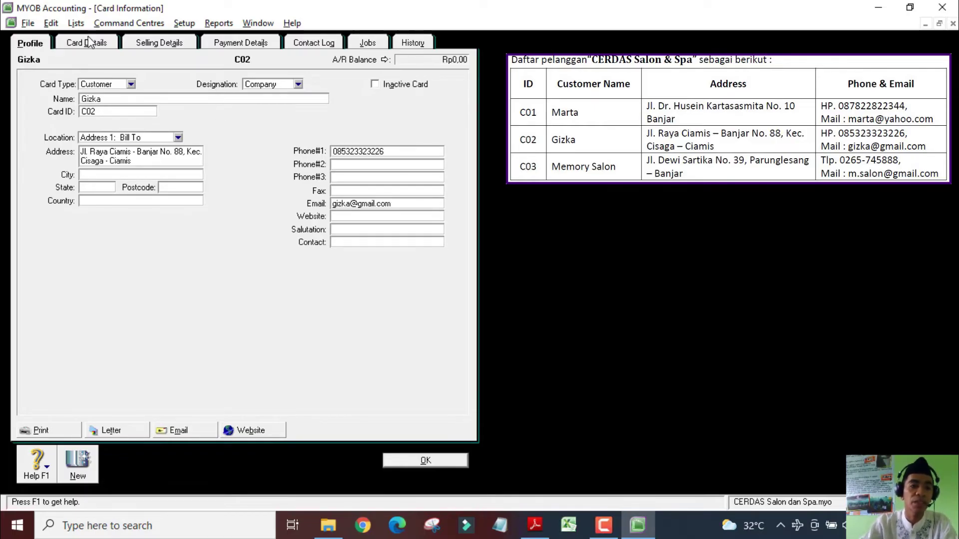
Give card C02 the Item sale layout, VAT tax code and N-T freight tax code
{"action": "left_click", "coordinate": [159, 43]}
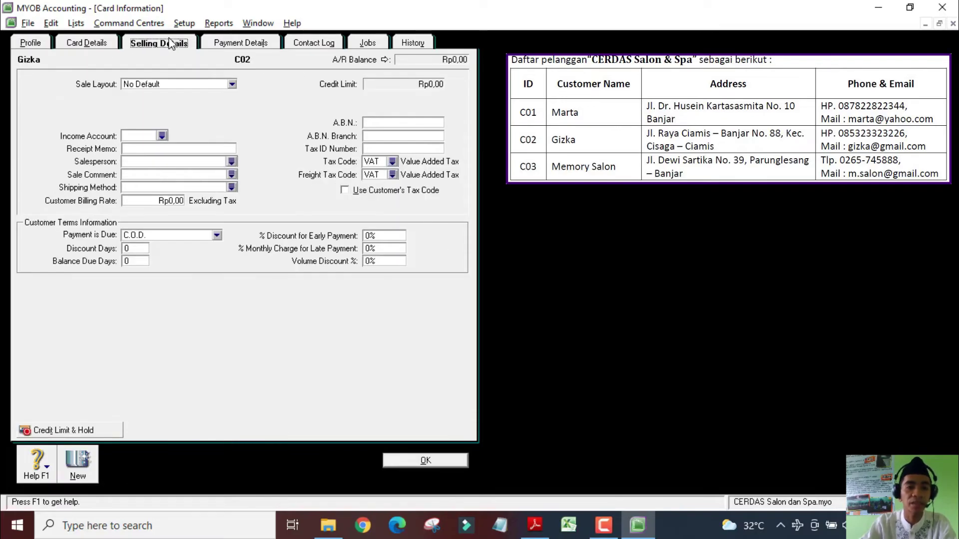
{"action": "left_click", "coordinate": [140, 85]}
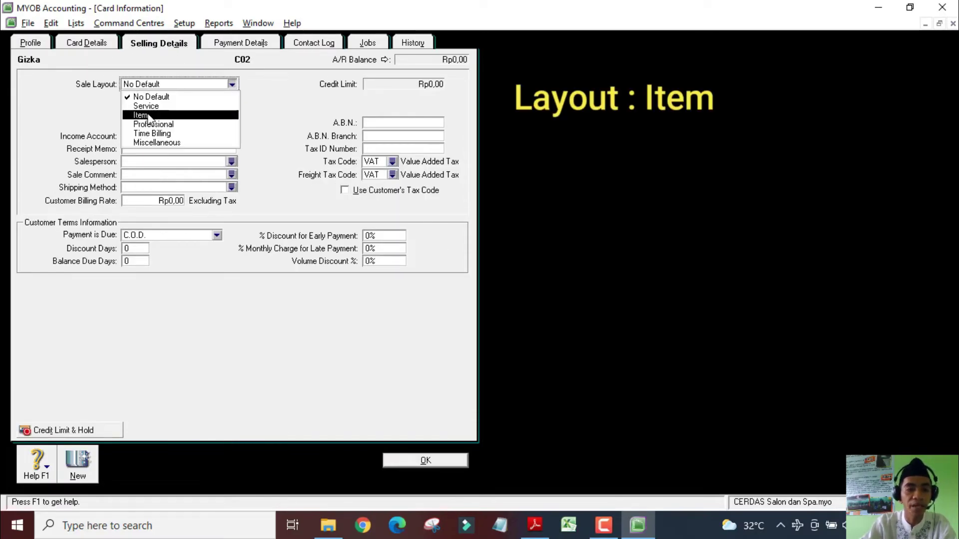
{"action": "left_click", "coordinate": [148, 115]}
{"action": "left_click", "coordinate": [375, 163]}
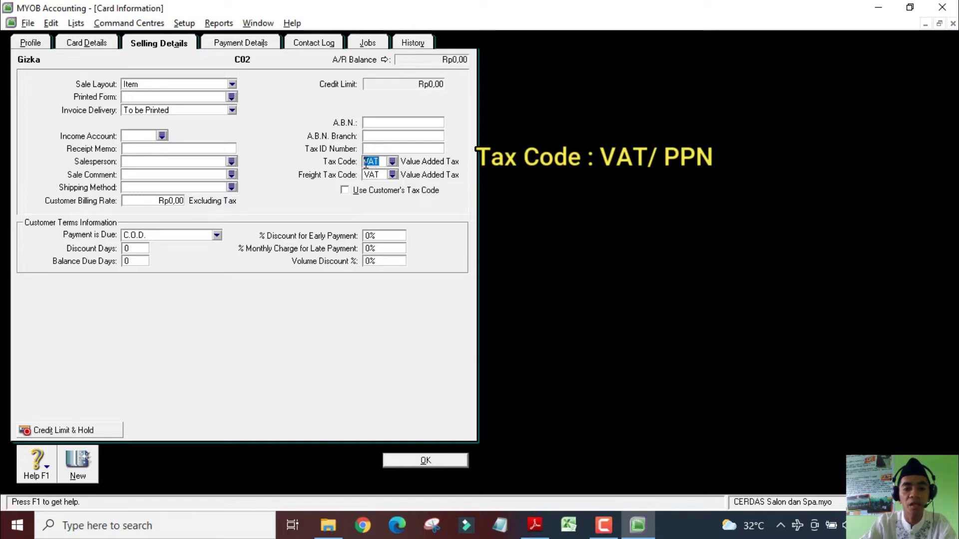
{"action": "left_click", "coordinate": [375, 175]}
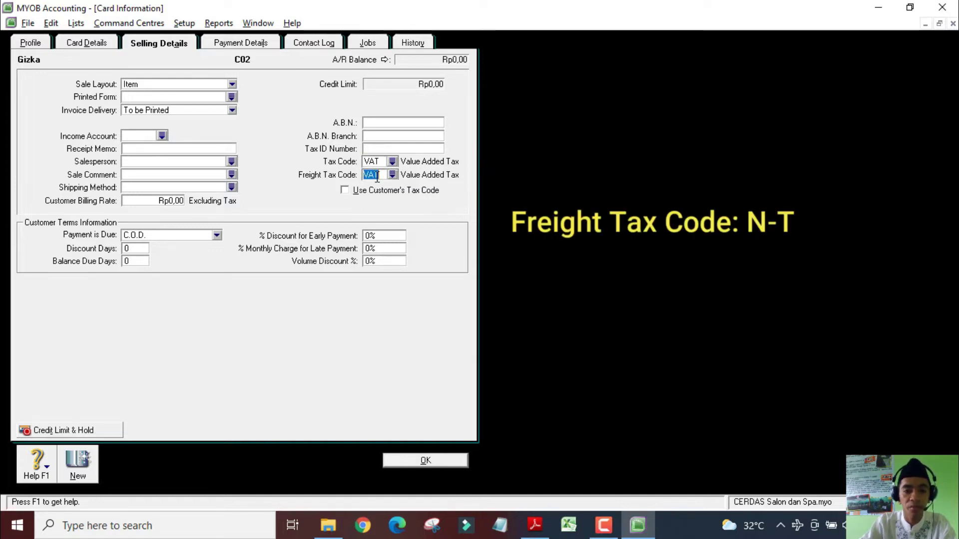
{"action": "left_click", "coordinate": [393, 176]}
{"action": "double_click", "coordinate": [390, 188]}
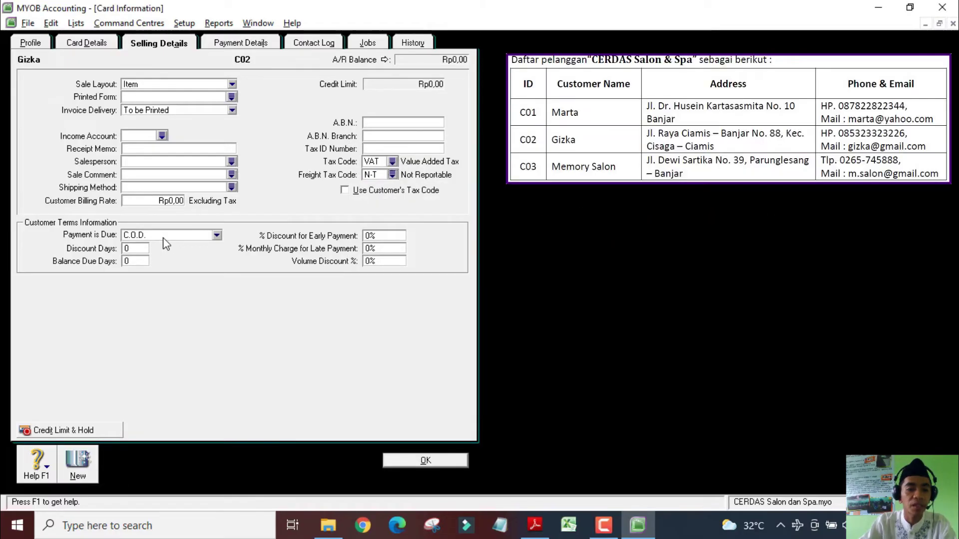
Confirm the 2/10, n/30 terms in the PDF, enter 10 days, 30 days, 2% discount, 1% charge, and record
{"action": "key", "text": "alt+Tab"}
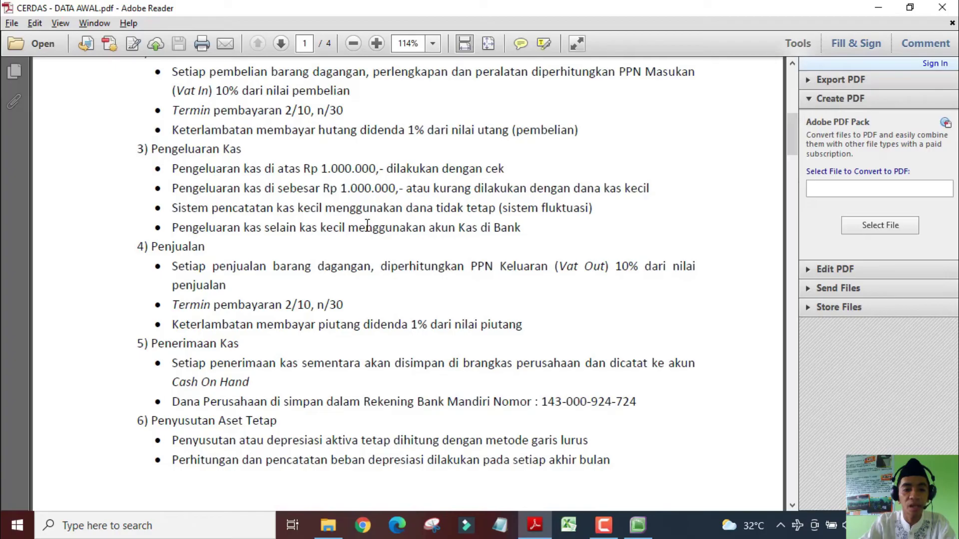
{"action": "left_click_drag", "start_coordinate": [346, 305], "coordinate": [214, 305]}
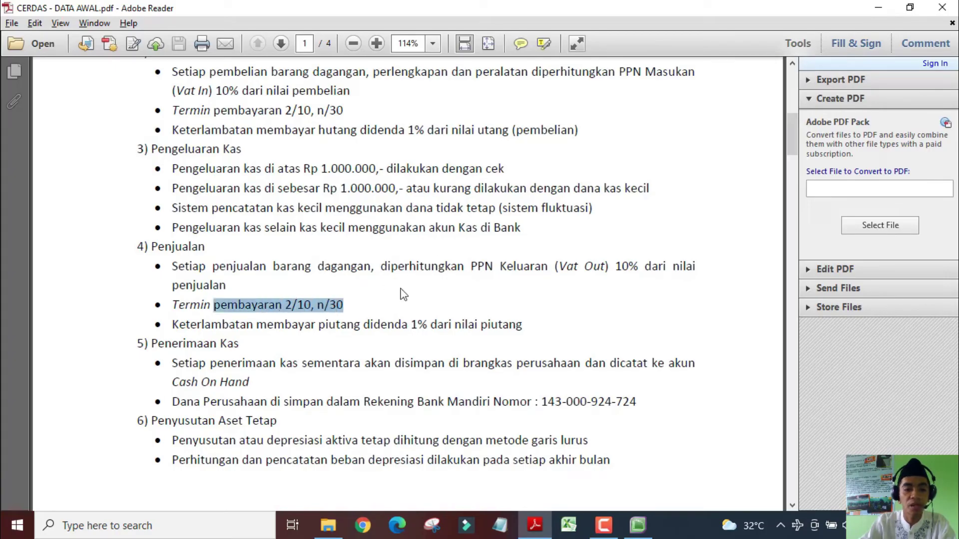
{"action": "key", "text": "alt+Tab"}
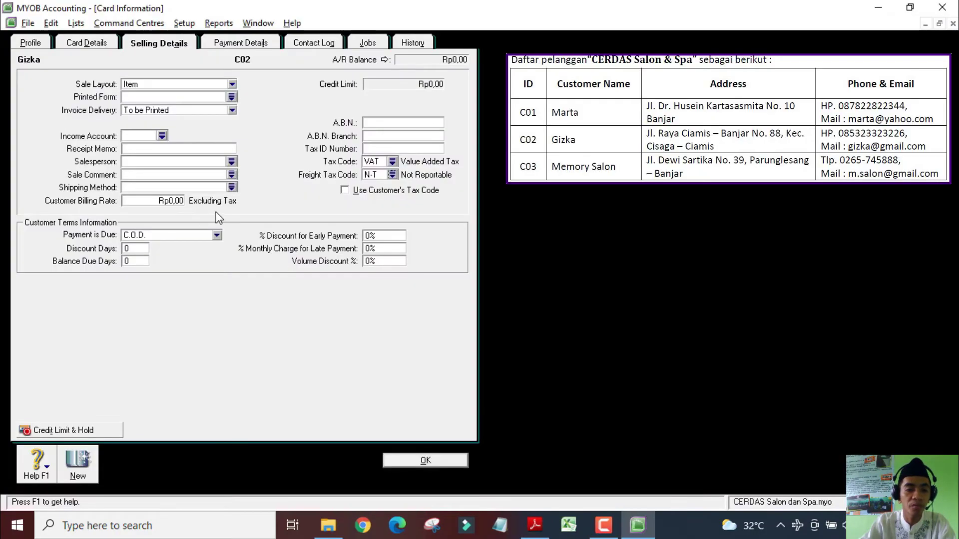
{"action": "left_click", "coordinate": [175, 235]}
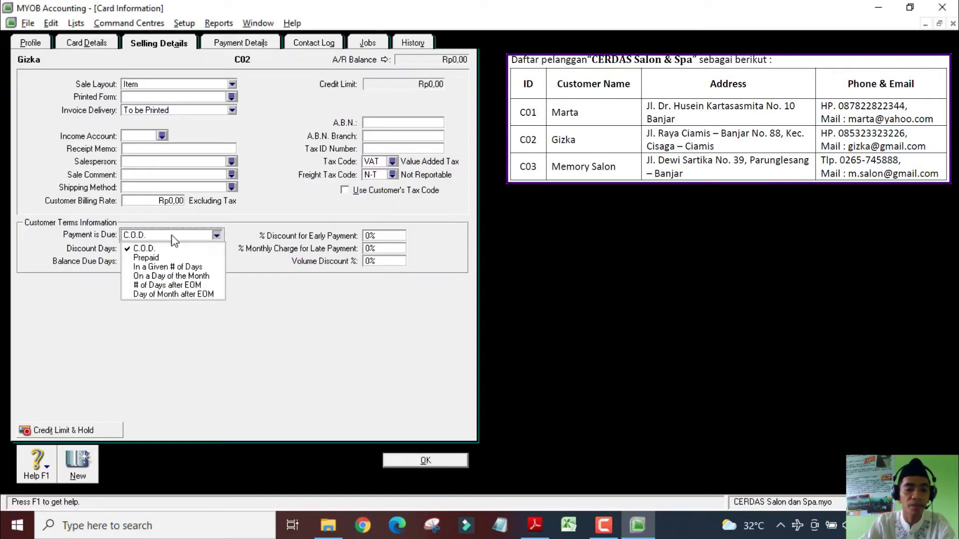
{"action": "left_click", "coordinate": [169, 267]}
{"action": "key", "text": "Tab"}
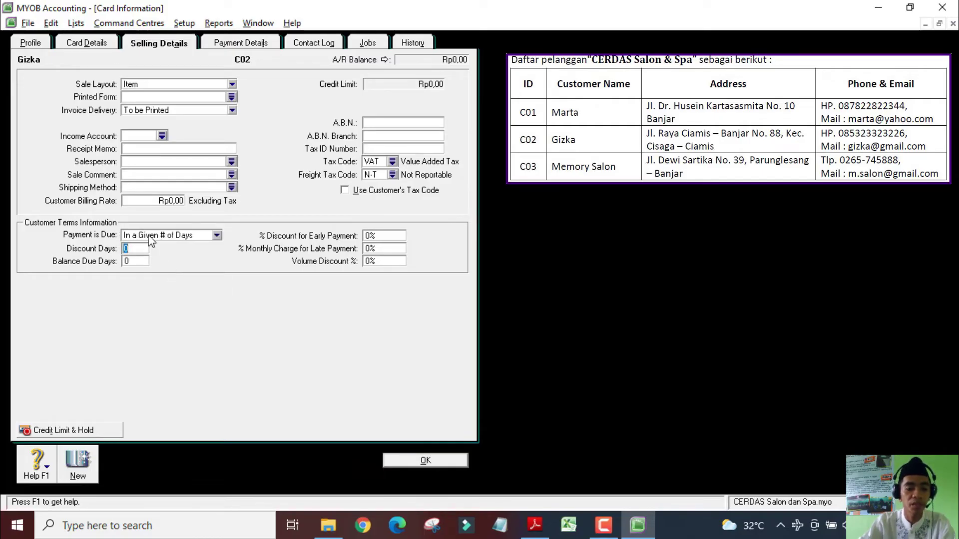
{"action": "type", "text": "10"}
{"action": "key", "text": "Tab"}
{"action": "type", "text": "30"}
{"action": "key", "text": "Tab"}
{"action": "type", "text": "2"}
{"action": "key", "text": "Tab"}
{"action": "type", "text": "1"}
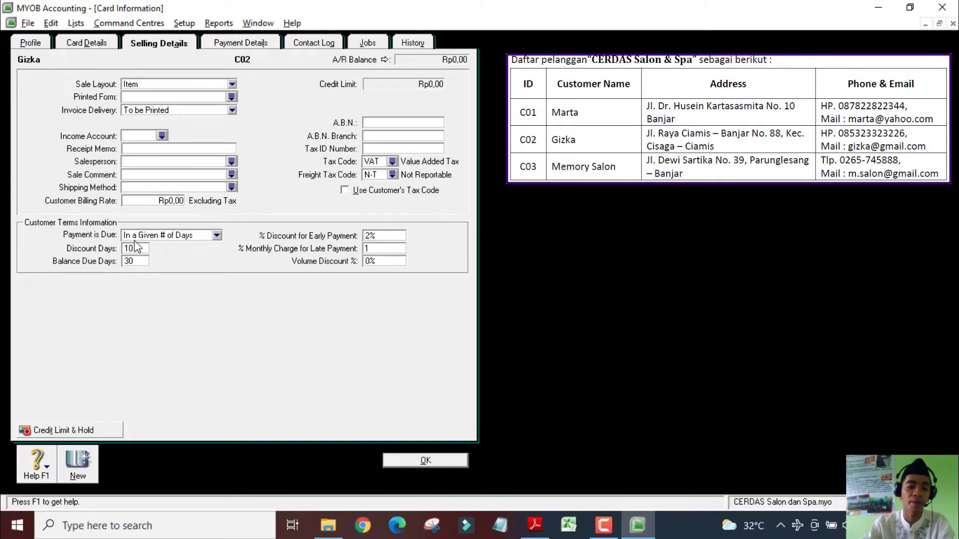
{"action": "key", "text": "Return"}
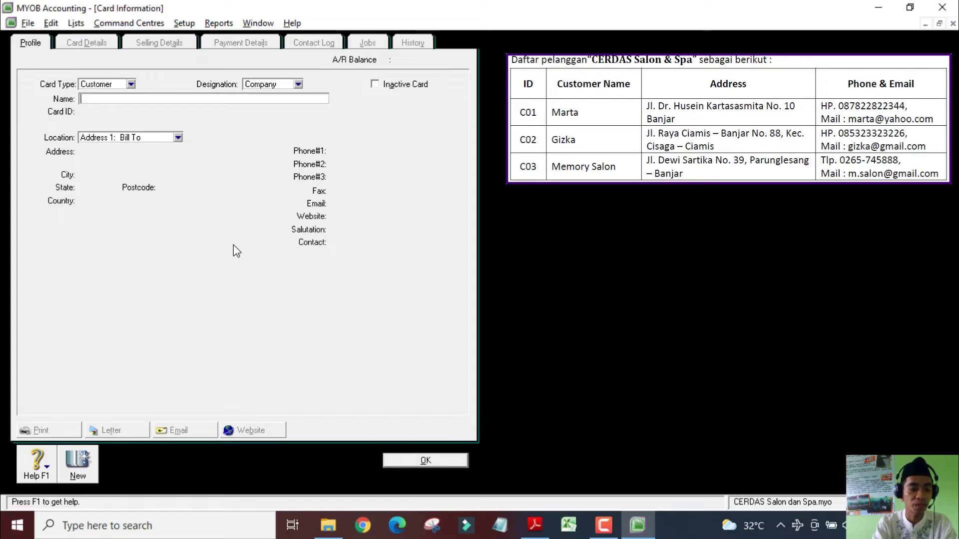
Enter Memory Salon as customer card C03 with its address, phone number and e-mail
{"action": "type", "text": "Memory Salon"}
{"action": "key", "text": "Tab"}
{"action": "type", "text": "C03"}
{"action": "key", "text": "Tab"}
{"action": "key", "text": "Tab"}
{"action": "key", "text": "Tab"}
{"action": "key", "text": "Tab"}
{"action": "key", "text": "Tab"}
{"action": "key", "text": "Tab"}
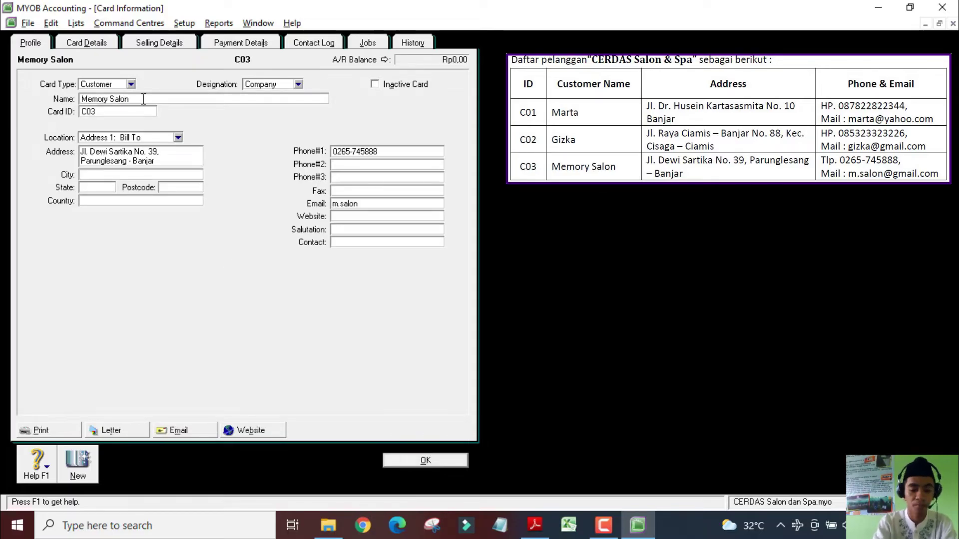
Give Memory Salon payment due in 10/30 days, 2% discount and 1% monthly charge, then save it
{"action": "left_click", "coordinate": [159, 43]}
{"action": "left_click", "coordinate": [391, 175]}
{"action": "left_click", "coordinate": [142, 252]}
{"action": "type", "text": "10"}
{"action": "key", "text": "Tab"}
{"action": "type", "text": "30"}
{"action": "key", "text": "Tab"}
{"action": "type", "text": "2"}
{"action": "key", "text": "Tab"}
{"action": "type", "text": "1"}
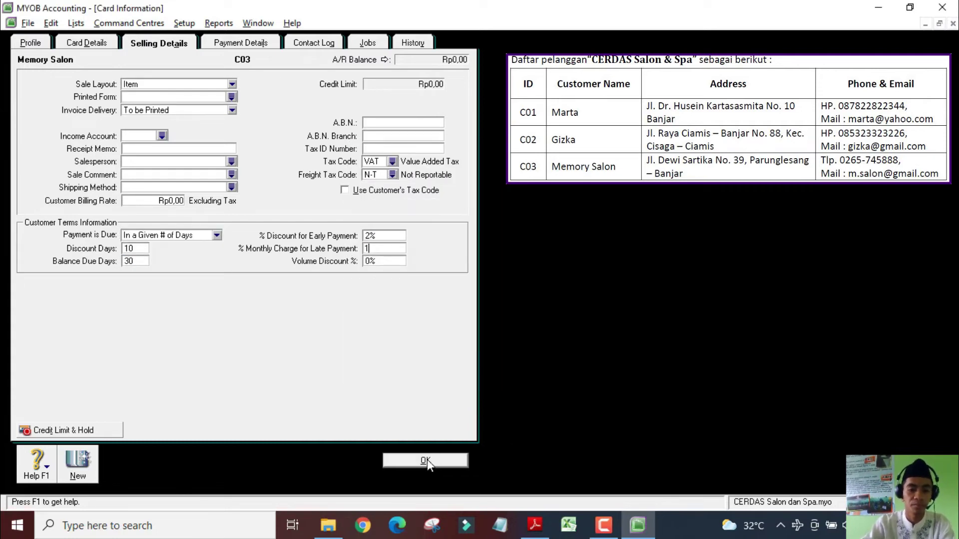
{"action": "left_click", "coordinate": [425, 460]}
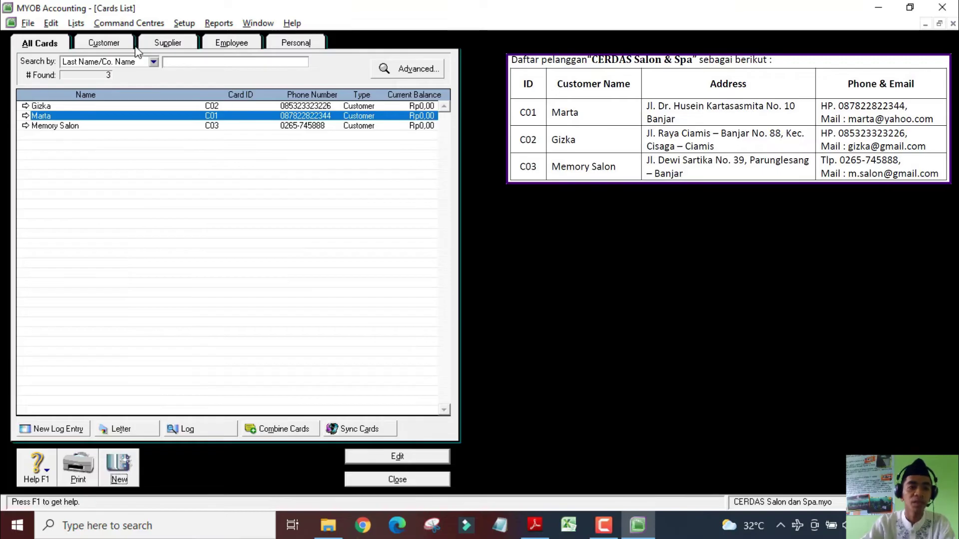
{"action": "left_click", "coordinate": [73, 127]}
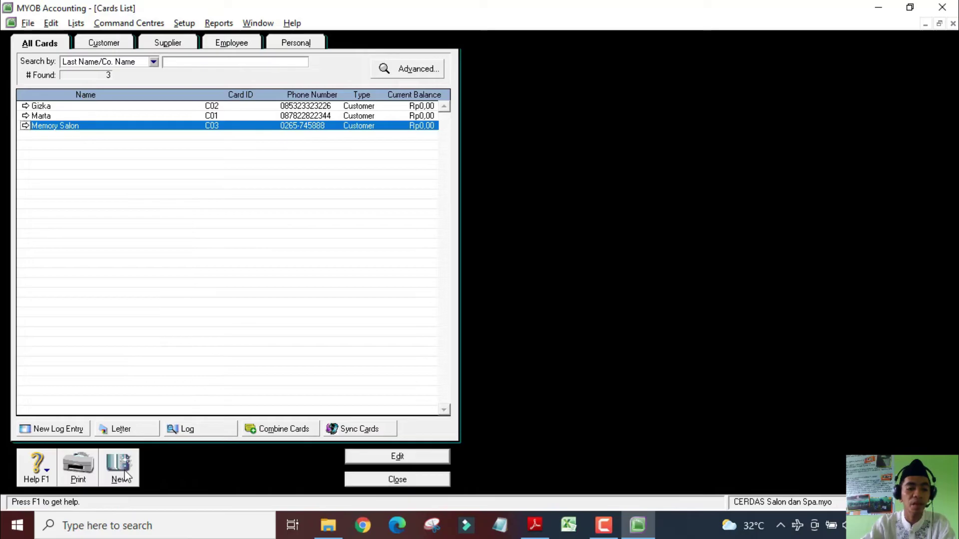
Start a new Supplier card named 'Yoppie Cosmetic' with card ID S01
{"action": "left_click", "coordinate": [121, 468]}
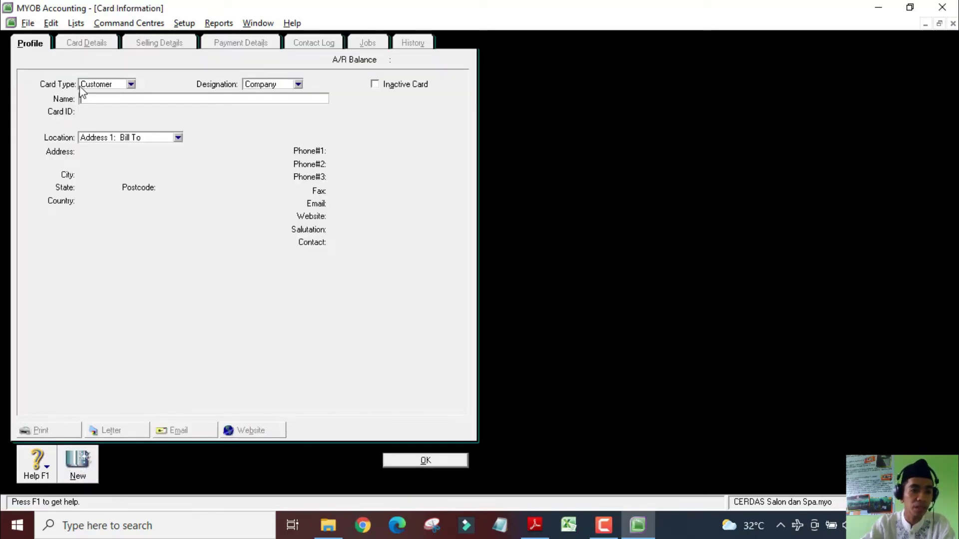
{"action": "left_click", "coordinate": [107, 84]}
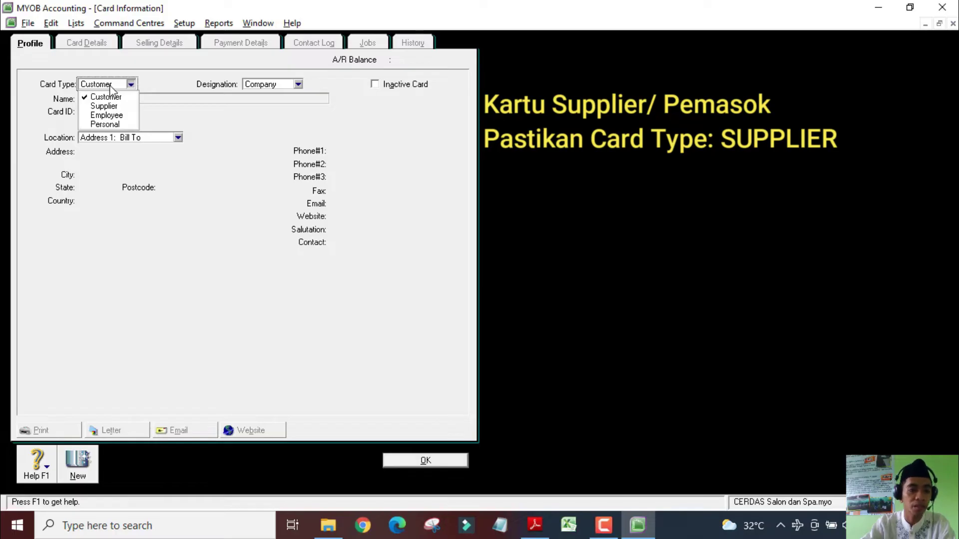
{"action": "left_click", "coordinate": [112, 103]}
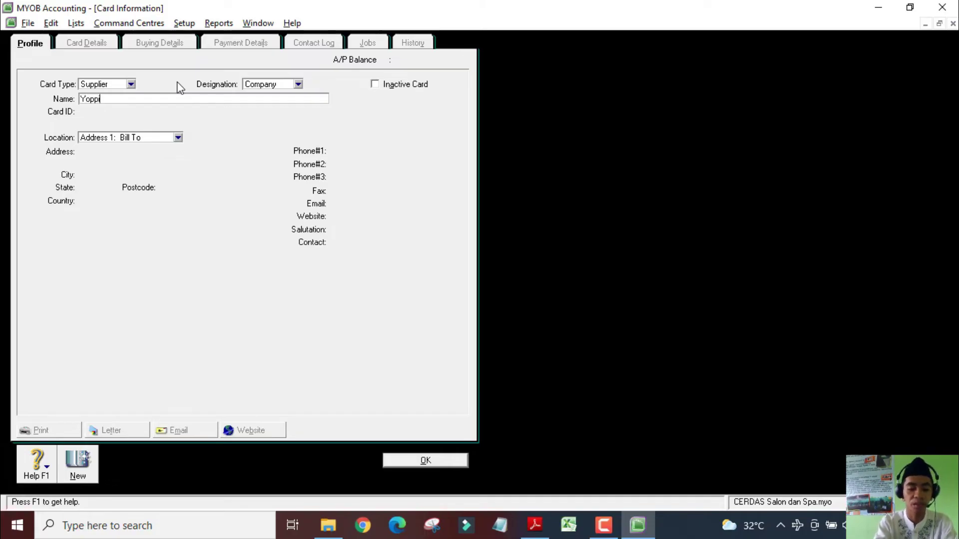
{"action": "type", "text": "Yoppie Cosmetics"}
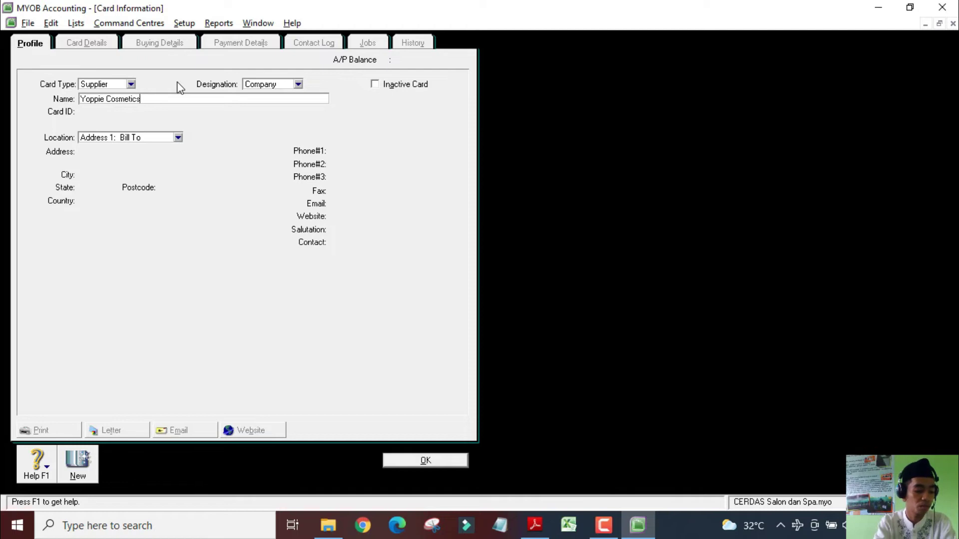
{"action": "key", "text": "Tab"}
{"action": "type", "text": "S01"}
{"action": "key", "text": "Tab"}
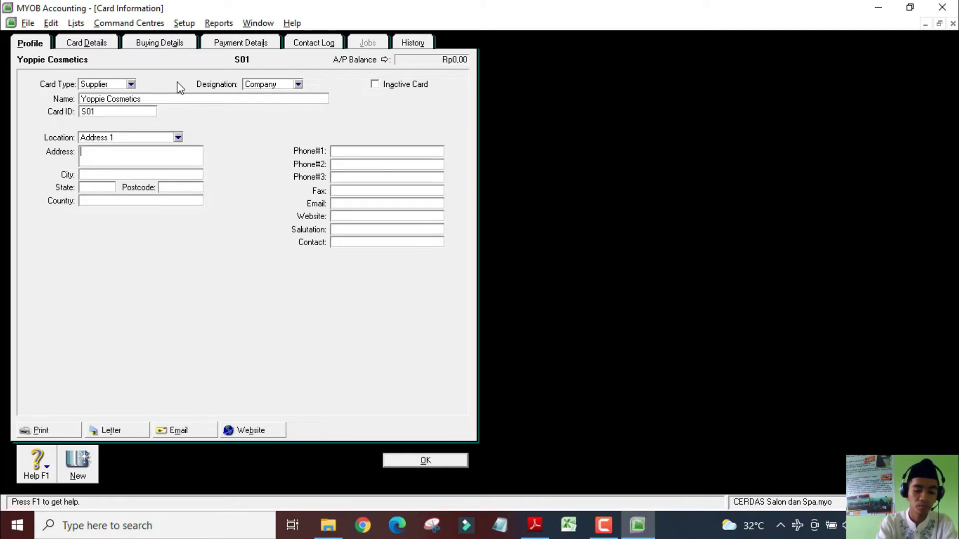
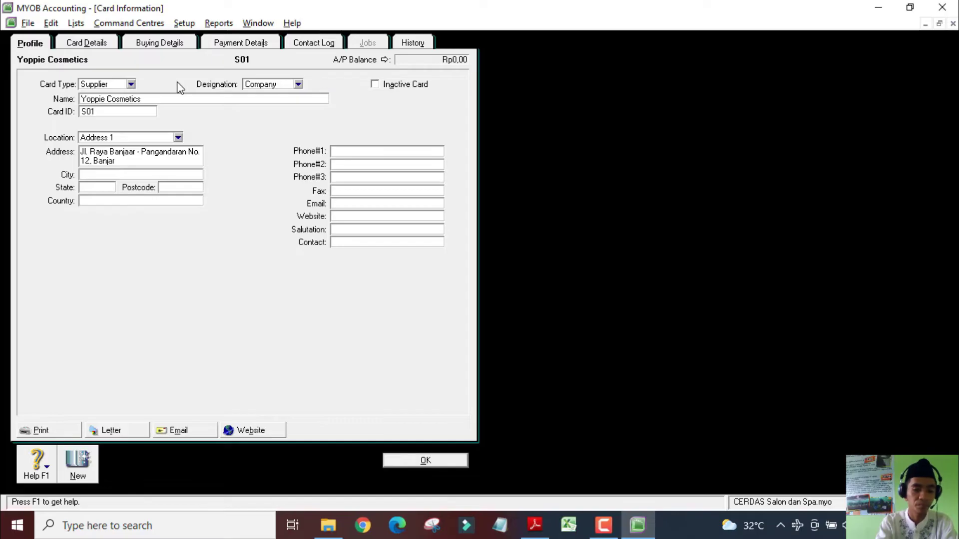
Add the supplier's address, phone and e-mail, and choose the Item purchase layout
{"action": "key", "text": "Tab"}
{"action": "key", "text": "Tab"}
{"action": "key", "text": "Tab"}
{"action": "key", "text": "Tab"}
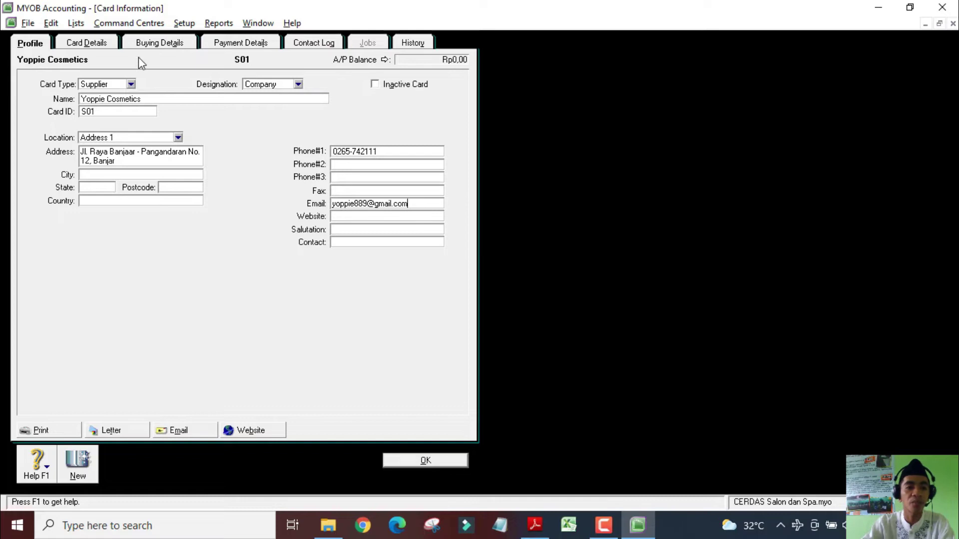
{"action": "left_click", "coordinate": [175, 48]}
{"action": "left_click", "coordinate": [131, 85]}
{"action": "left_click", "coordinate": [180, 115]}
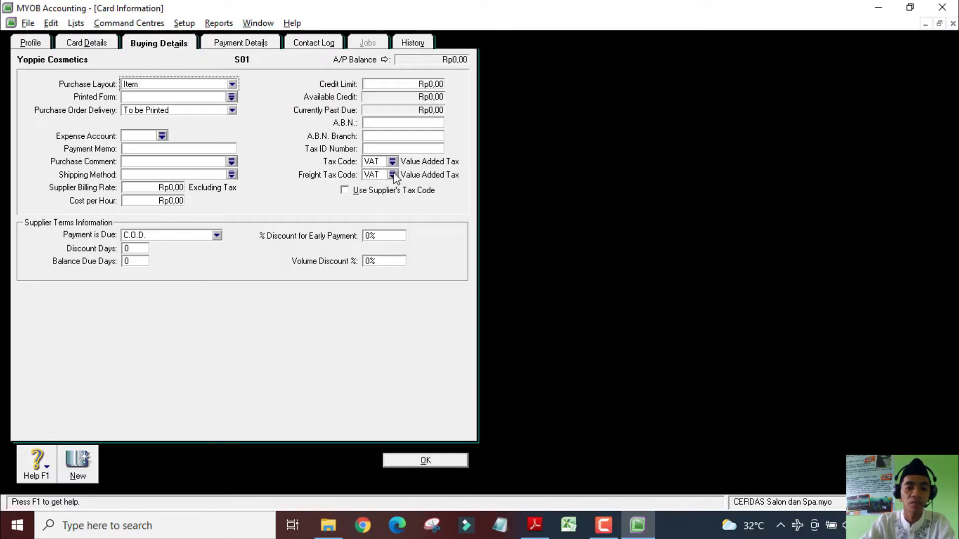
Keep tax code VAT and set Yoppie Cosmetics' freight tax code to N-T
{"action": "left_click", "coordinate": [370, 163]}
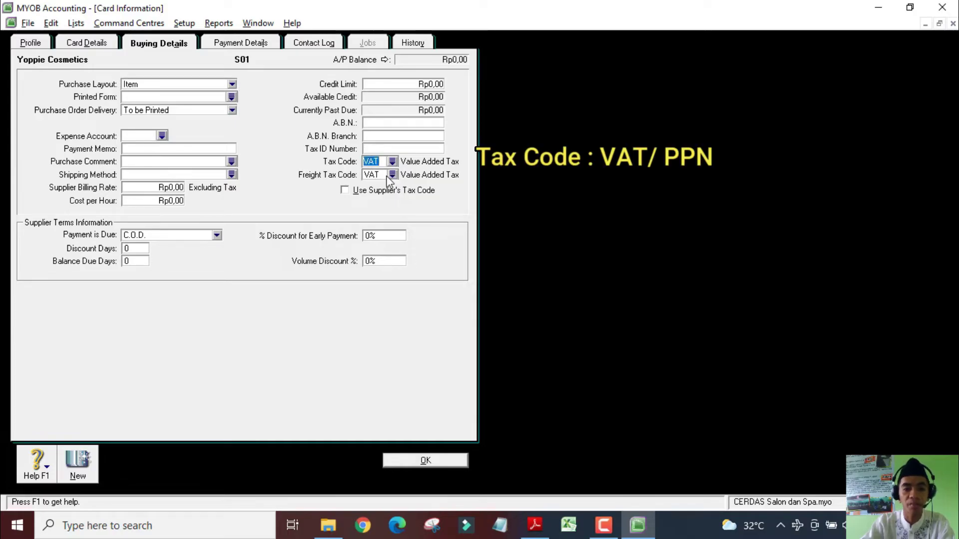
{"action": "key", "text": "Tab"}
{"action": "left_click", "coordinate": [393, 175]}
{"action": "type", "text": "N-T"}
{"action": "double_click", "coordinate": [402, 188]}
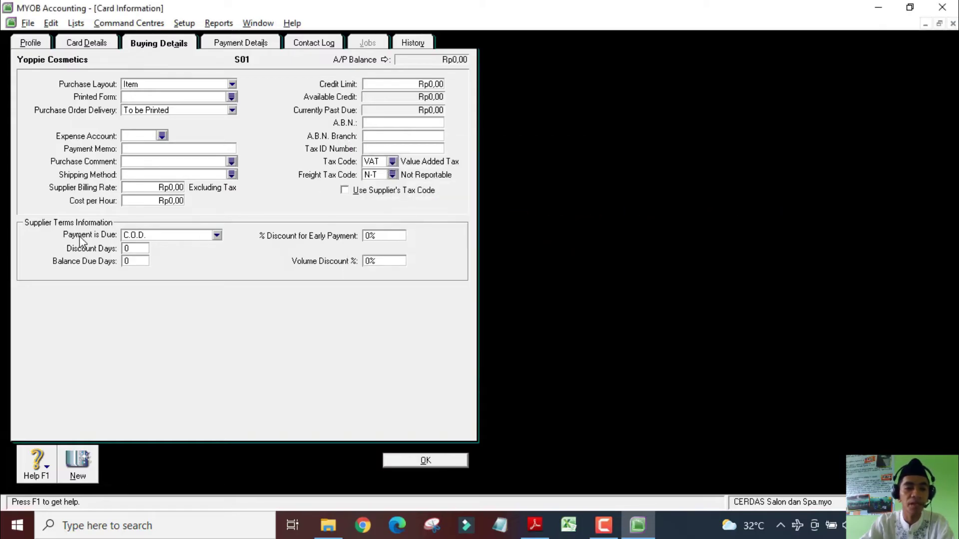
{"action": "key", "text": "alt+Tab"}
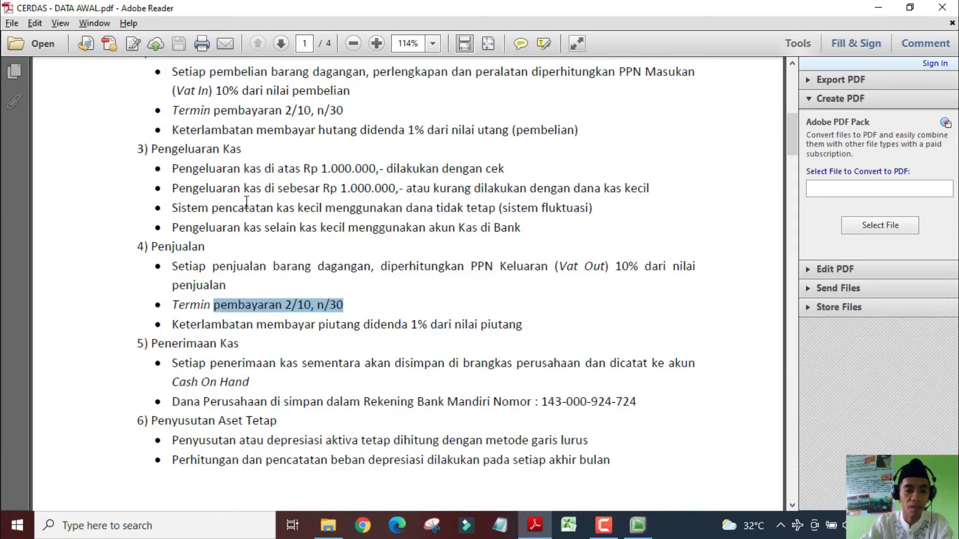
In the CERDAS PDF's purchasing section, highlight the 2/10, n/30 terms and 1% late-payment penalty
{"action": "scroll", "coordinate": [247, 200], "scroll_direction": "up", "scroll_amount": 3}
{"action": "left_click_drag", "start_coordinate": [344, 177], "coordinate": [295, 178]}
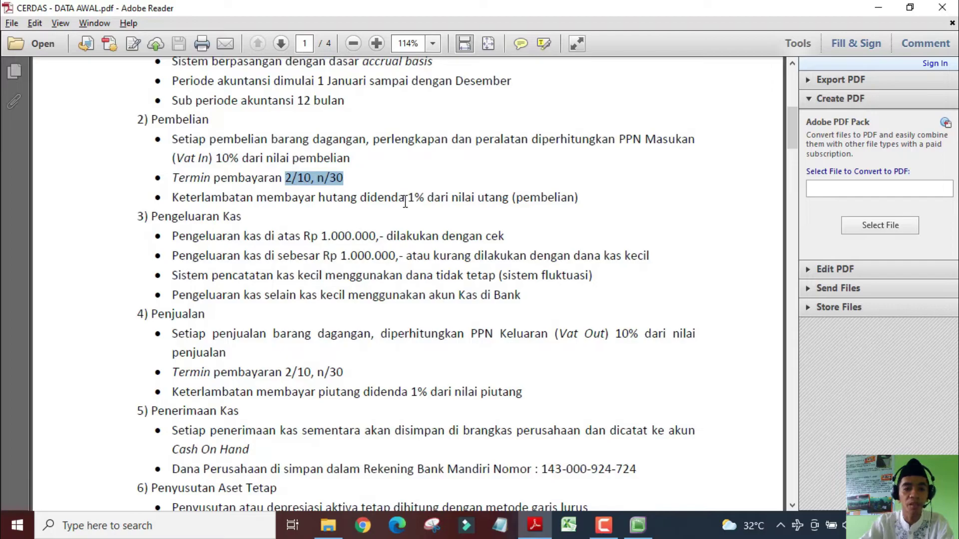
{"action": "left_click_drag", "start_coordinate": [407, 198], "coordinate": [421, 202]}
{"action": "key", "text": "alt+Tab"}
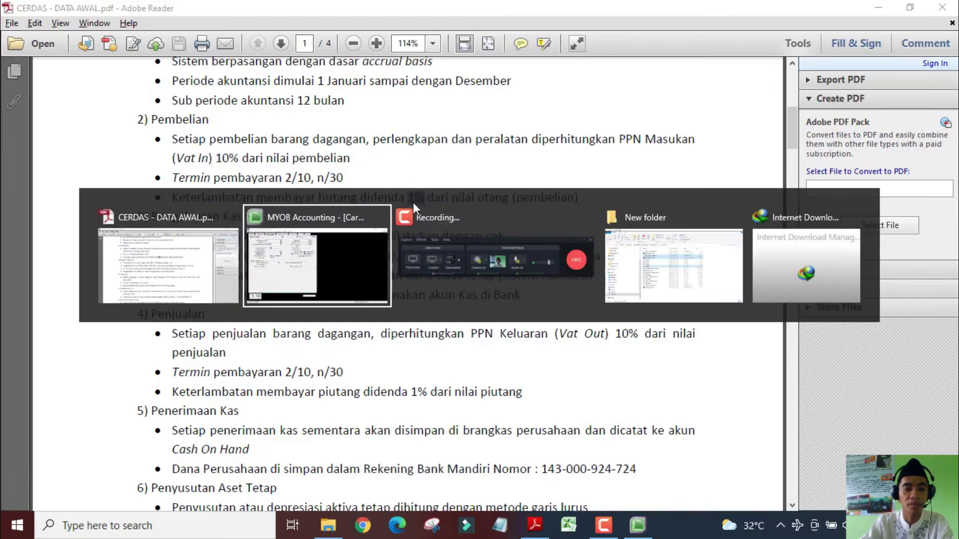
Give Yoppie Cosmetics payment due in a given number of days with 2% early discount, and save
{"action": "left_click", "coordinate": [151, 237]}
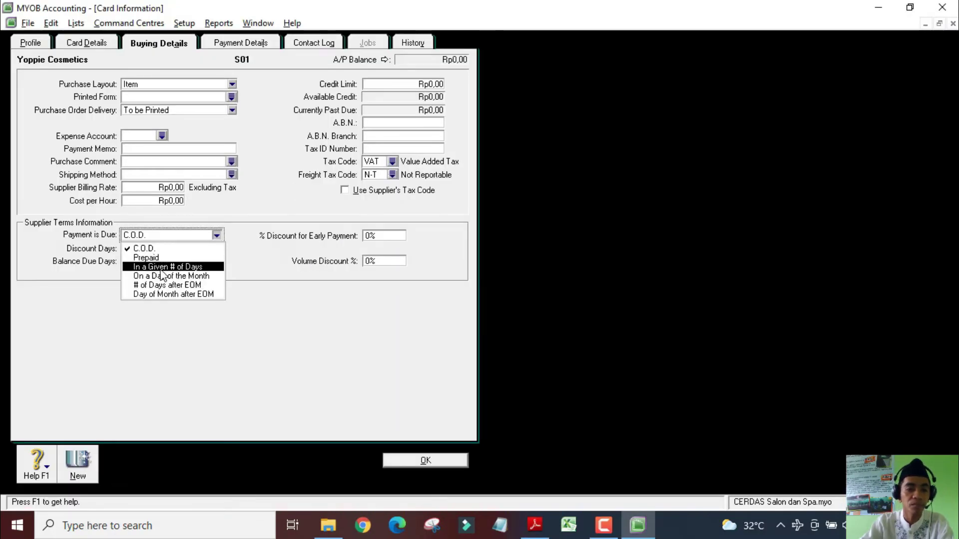
{"action": "left_click", "coordinate": [159, 266]}
{"action": "left_click", "coordinate": [131, 249]}
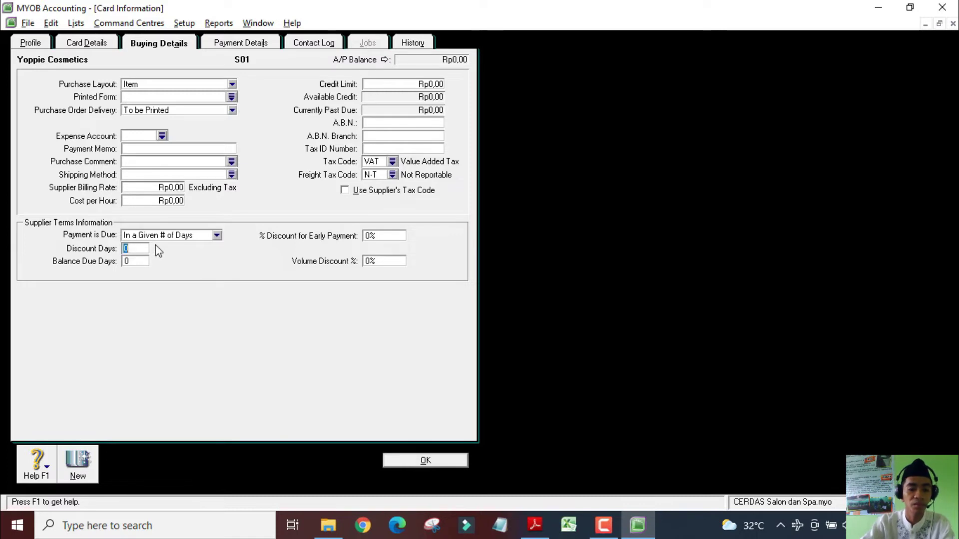
{"action": "key", "text": "Tab"}
{"action": "type", "text": "2"}
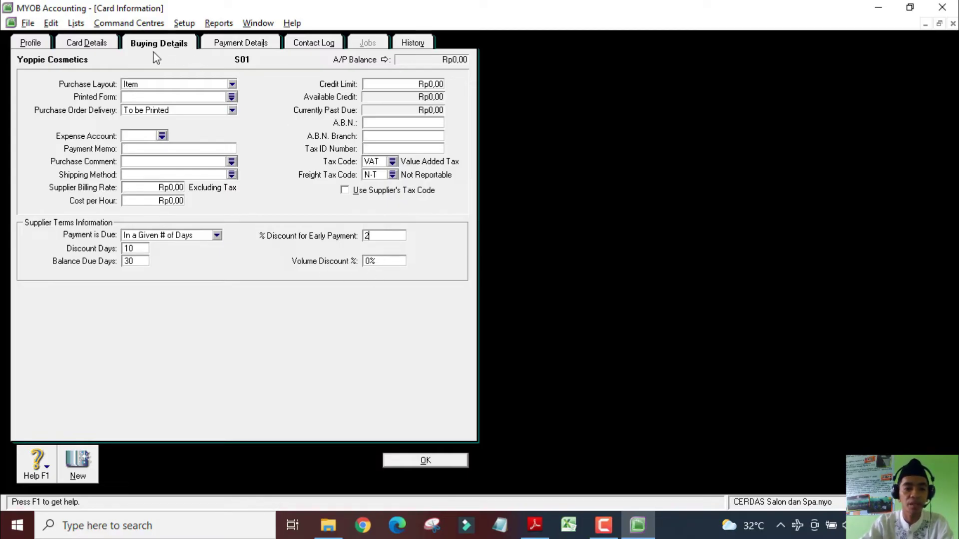
{"action": "left_click", "coordinate": [428, 461]}
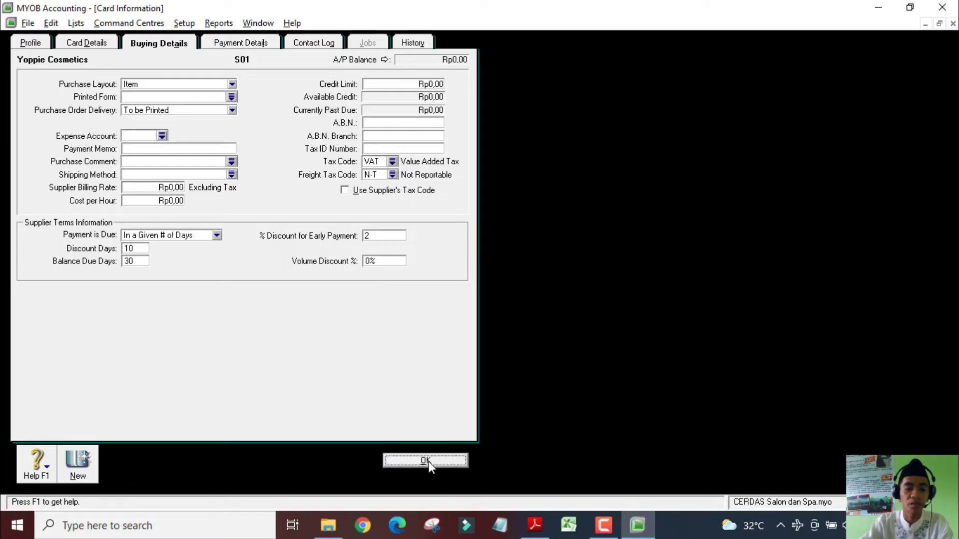
{"action": "left_click", "coordinate": [70, 137]}
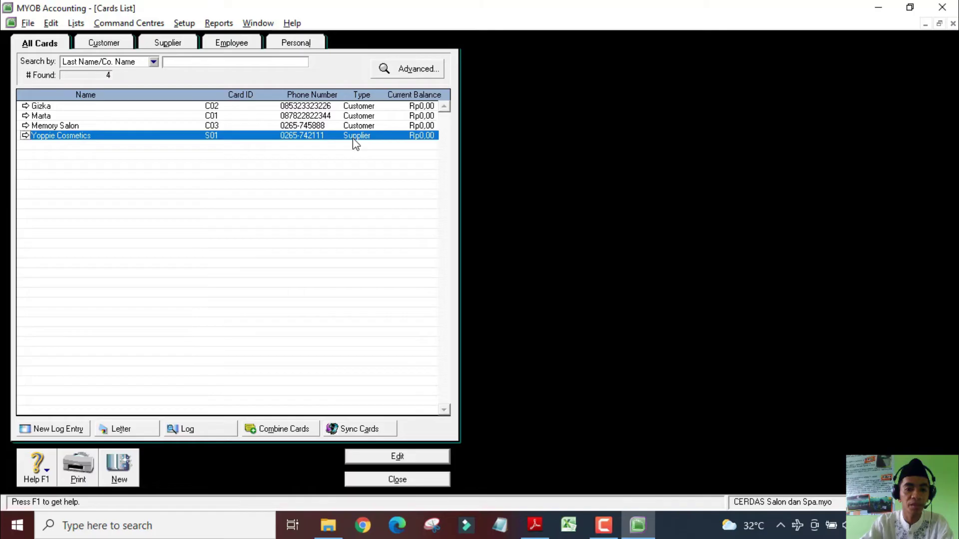
Create new card S02 'Fortuna Beauty Store' and enter its street address, phone number and e-mail
{"action": "left_click", "coordinate": [120, 469]}
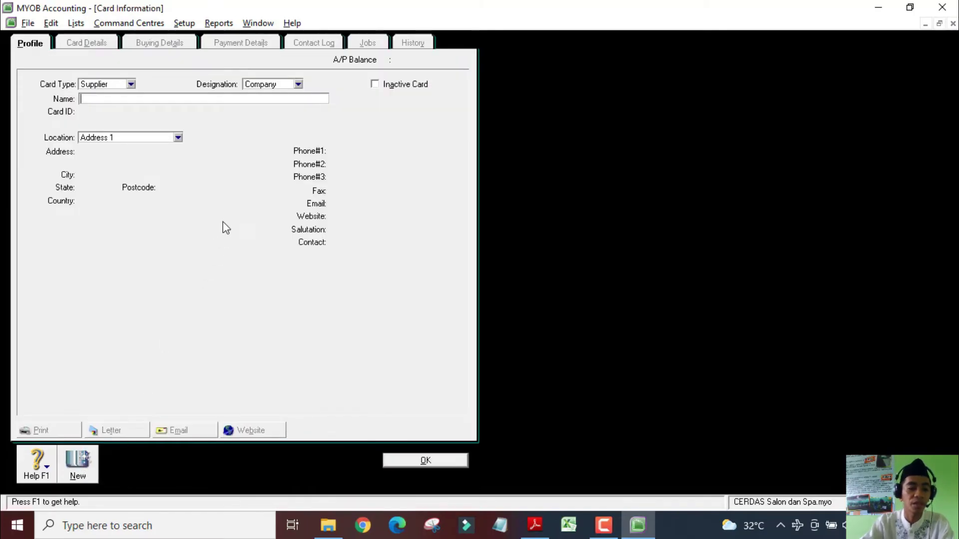
{"action": "type", "text": "Fortuna "}
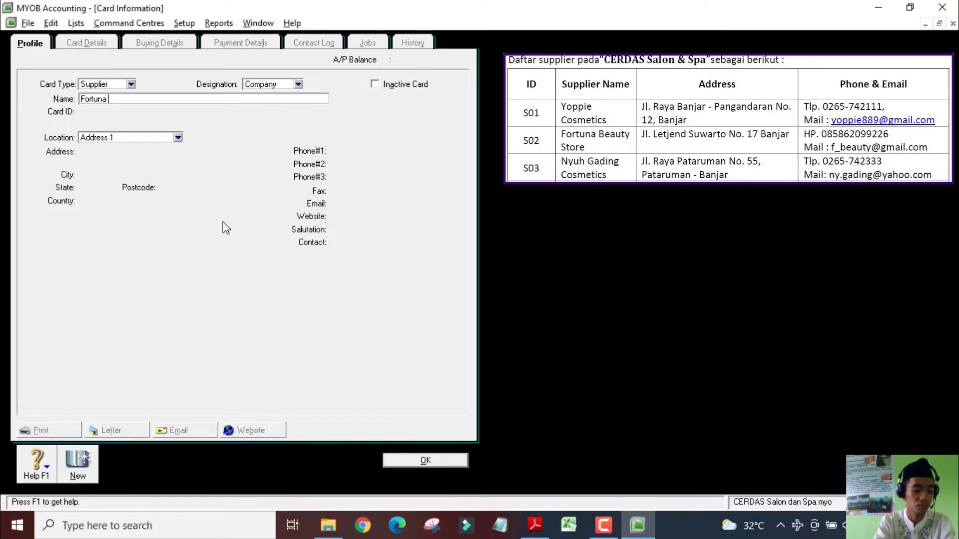
{"action": "type", "text": "Beauty Store"}
{"action": "key", "text": "Tab"}
{"action": "type", "text": "S02"}
{"action": "key", "text": "Tab"}
{"action": "key", "text": "Tab"}
{"action": "key", "text": "Tab"}
{"action": "key", "text": "Tab"}
{"action": "key", "text": "Tab"}
{"action": "key", "text": "Tab"}
Set Fortuna's freight tax code to N-T and payment due in a given number of days, then record it
{"action": "left_click", "coordinate": [159, 43]}
{"action": "left_click", "coordinate": [393, 175]}
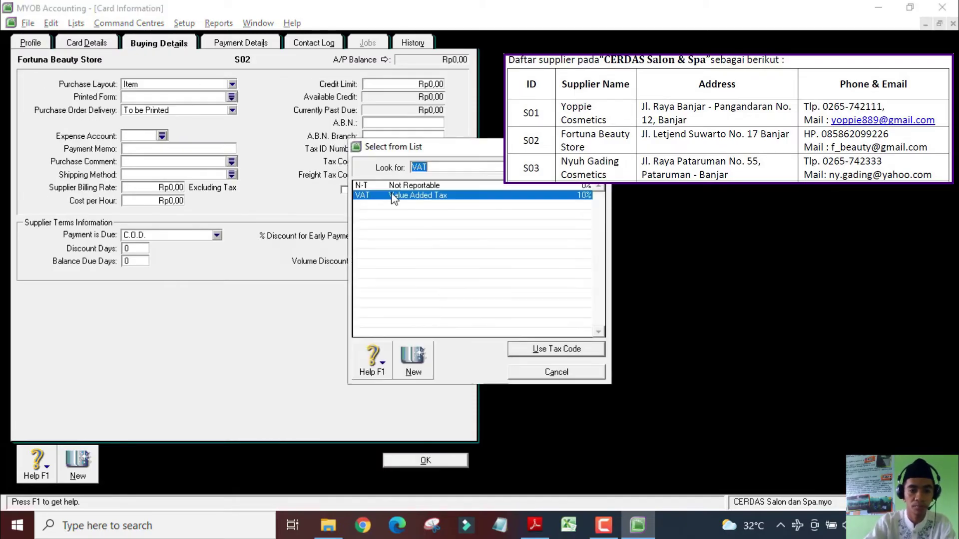
{"action": "double_click", "coordinate": [394, 185]}
{"action": "left_click", "coordinate": [181, 236]}
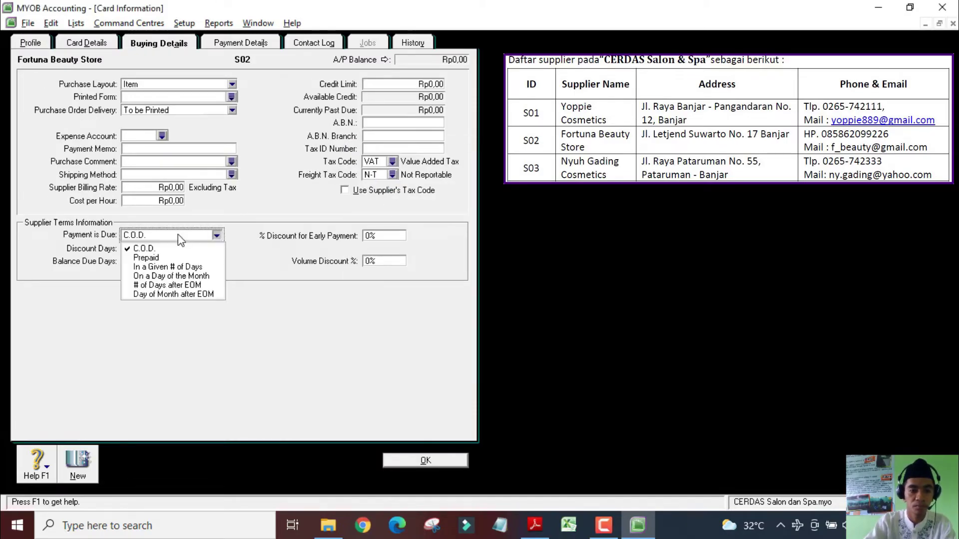
{"action": "left_click", "coordinate": [150, 260]}
{"action": "key", "text": "Tab"}
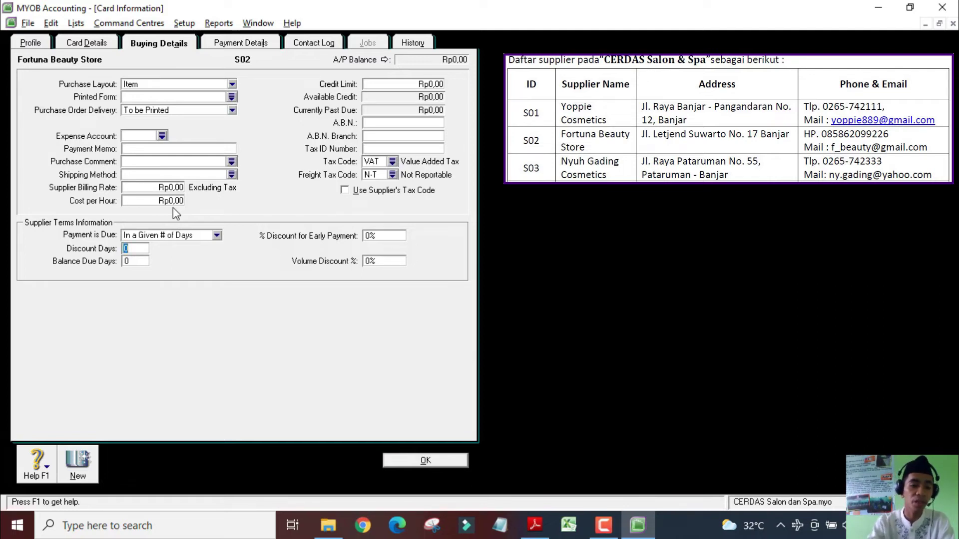
{"action": "left_click", "coordinate": [180, 233]}
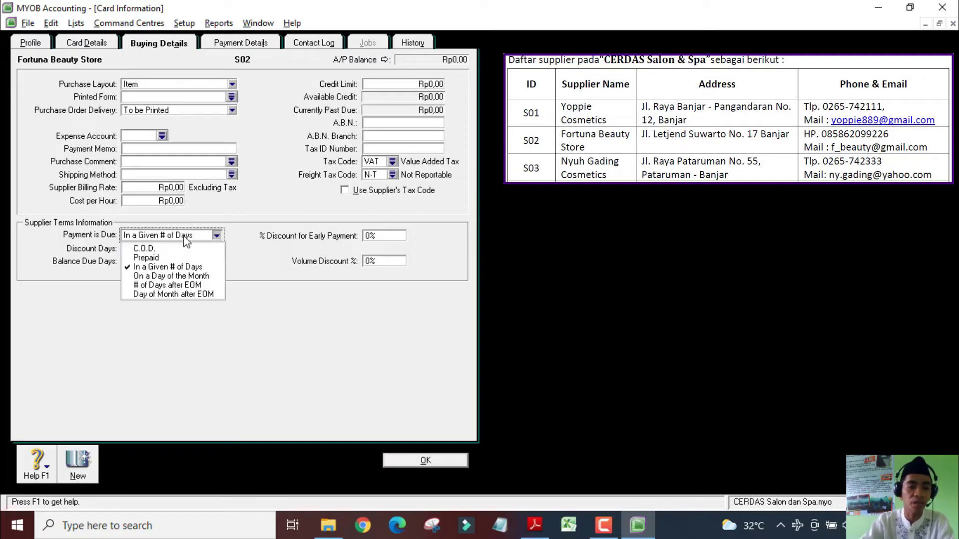
{"action": "left_click", "coordinate": [150, 252]}
{"action": "key", "text": "c"}
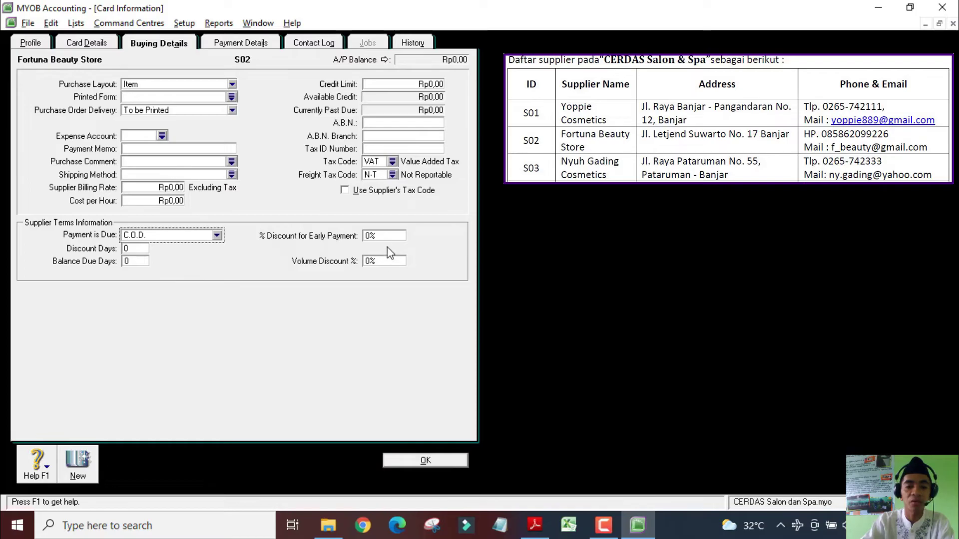
{"action": "left_click", "coordinate": [142, 237]}
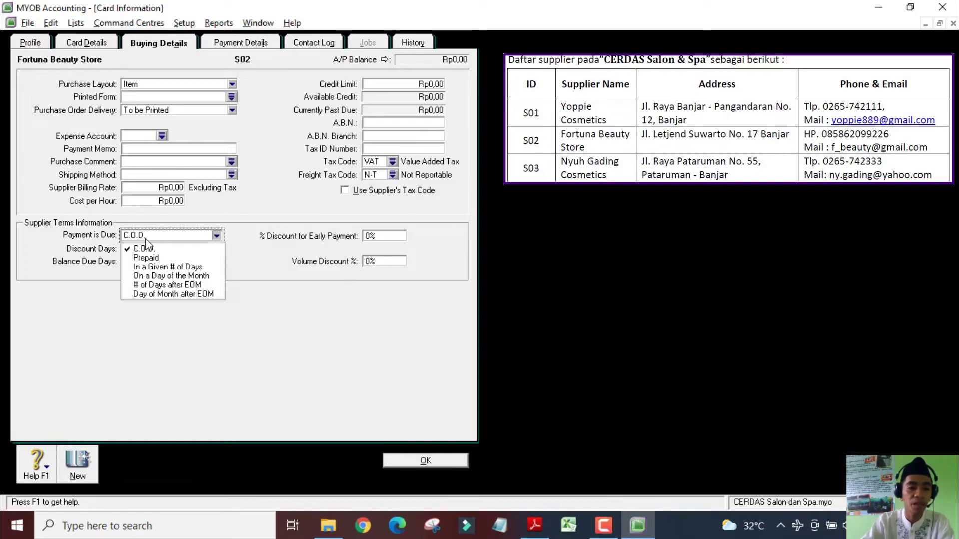
{"action": "left_click", "coordinate": [169, 269]}
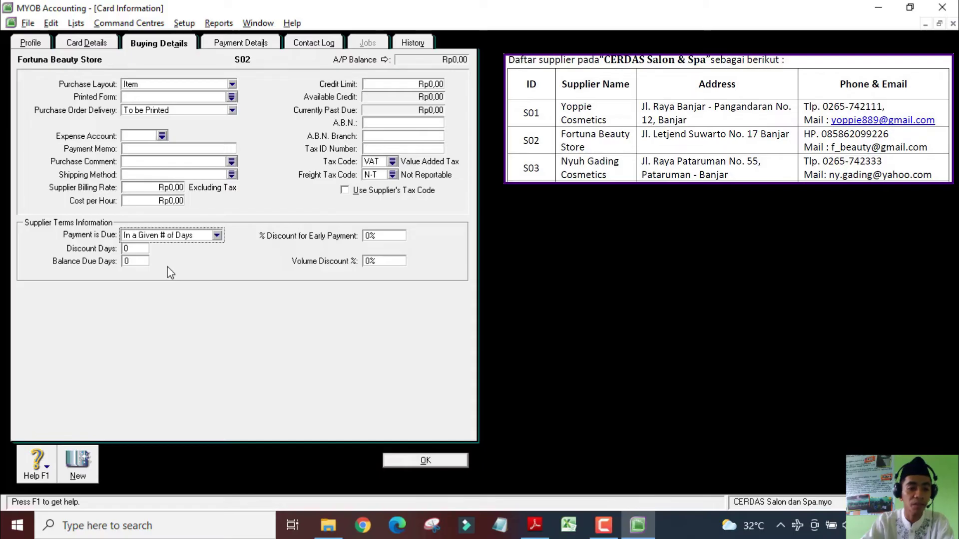
{"action": "left_click", "coordinate": [141, 249]}
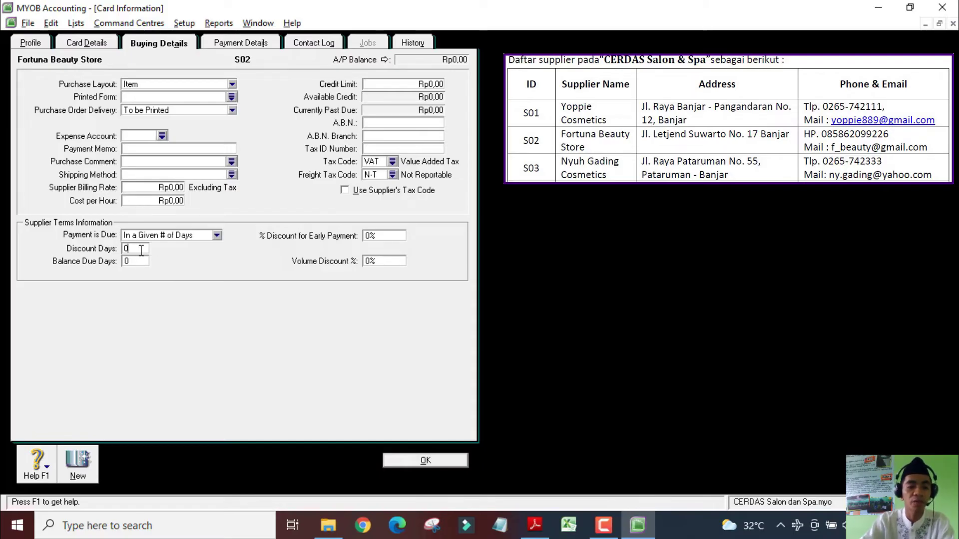
{"action": "key", "text": "Return"}
Enter card S03 'Nyuh Gading Cosmetics' with its street address, phone number and e-mail
{"action": "type", "text": "Nyuh Gading Cosmetics"}
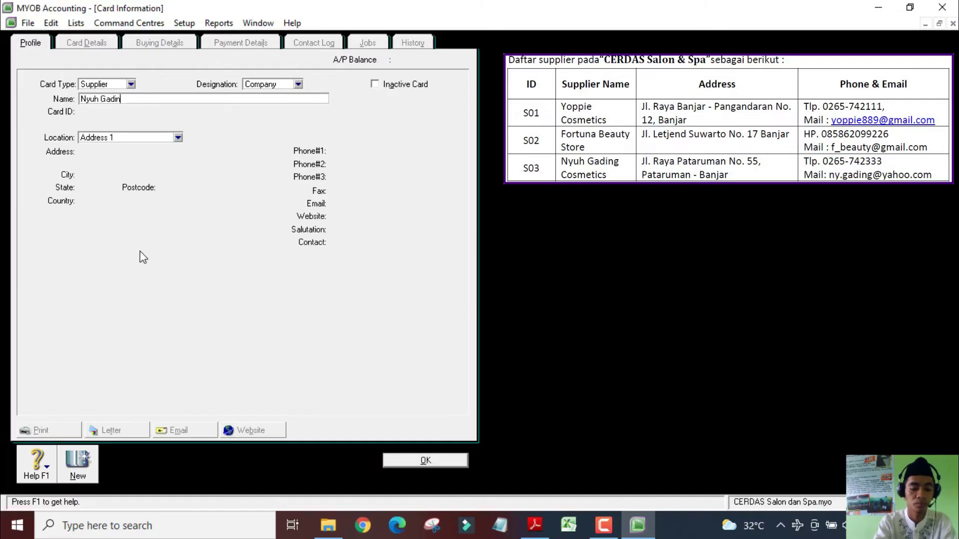
{"action": "key", "text": "Tab"}
{"action": "type", "text": "S03"}
{"action": "key", "text": "Tab"}
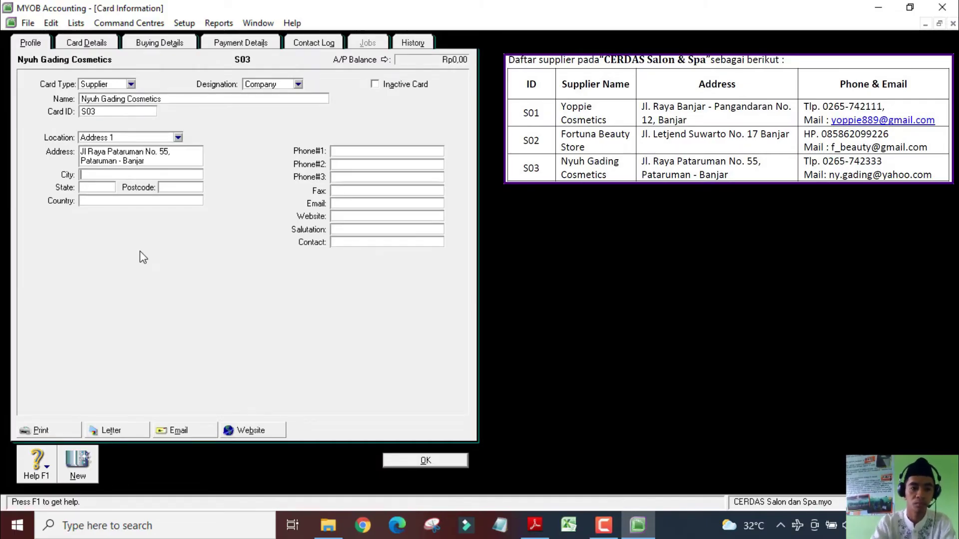
{"action": "key", "text": "Tab"}
{"action": "left_click", "coordinate": [375, 205]}
Set Nyuh Gading's payment due to a given number of days with discount days, and save the card
{"action": "left_click", "coordinate": [159, 43]}
{"action": "left_click", "coordinate": [232, 84]}
{"action": "left_click", "coordinate": [150, 105]}
{"action": "left_click", "coordinate": [392, 162]}
{"action": "double_click", "coordinate": [387, 195]}
{"action": "left_click", "coordinate": [216, 235]}
{"action": "left_click", "coordinate": [154, 265]}
{"action": "key", "text": "Tab"}
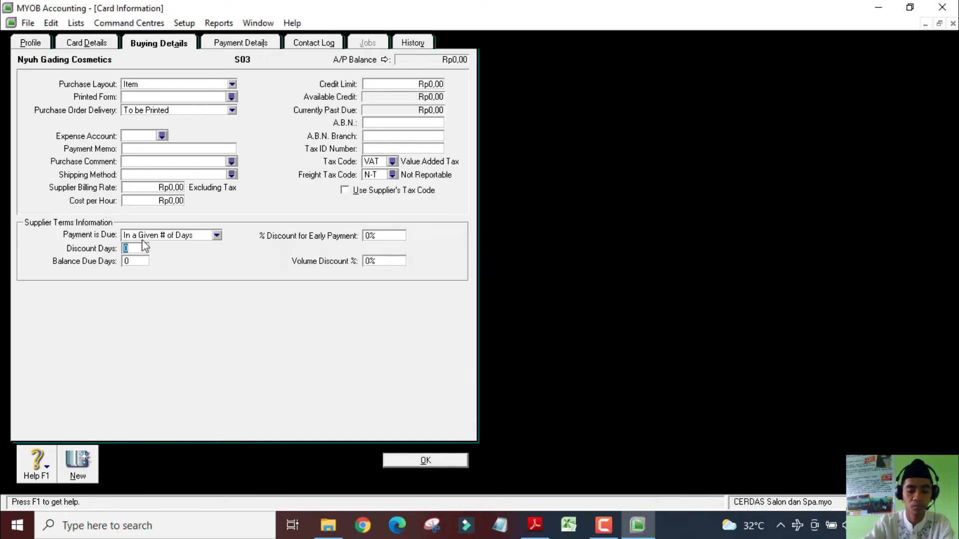
{"action": "left_click", "coordinate": [425, 462]}
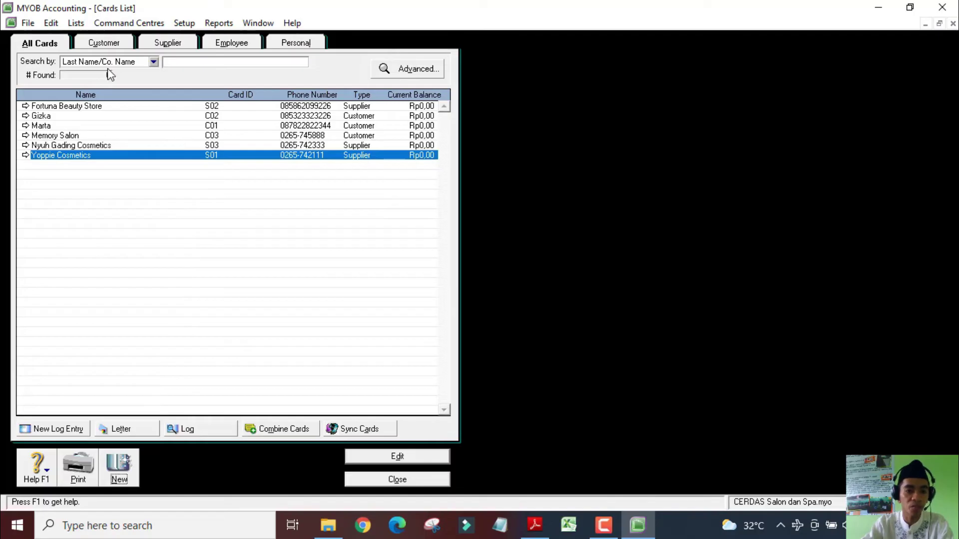
Review the customer cards and supplier cards in turn, then close the Cards List
{"action": "left_click", "coordinate": [118, 43]}
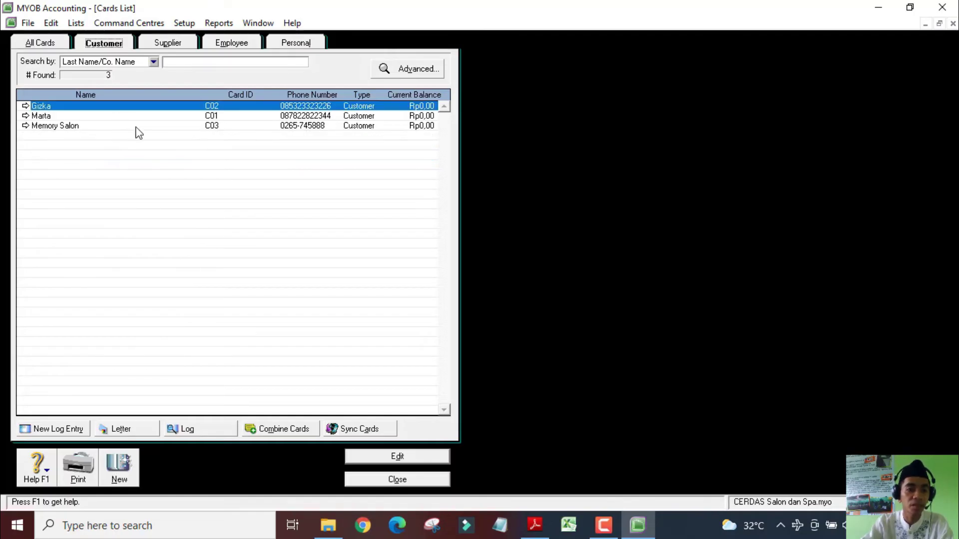
{"action": "left_click", "coordinate": [175, 44]}
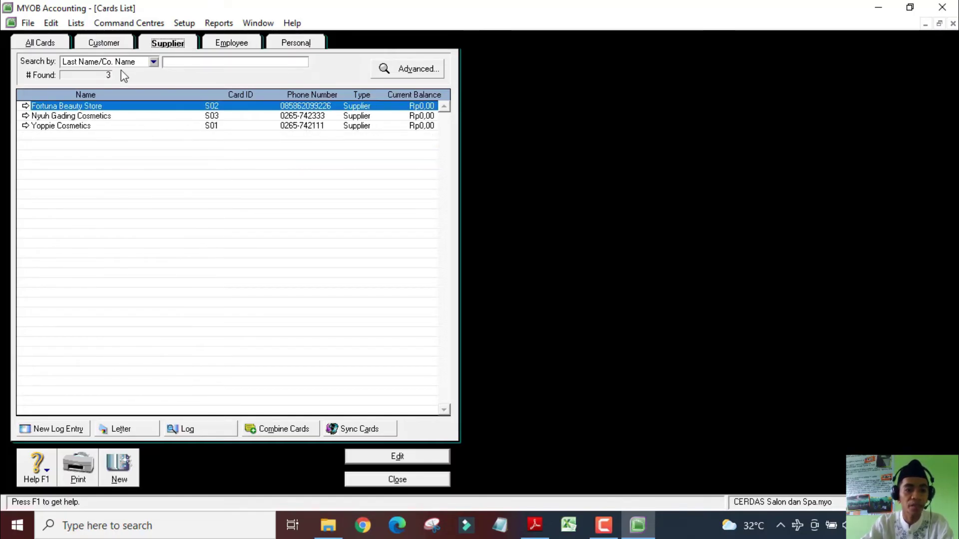
{"action": "left_click", "coordinate": [103, 43]}
{"action": "left_click", "coordinate": [167, 44]}
{"action": "left_click", "coordinate": [421, 481]}
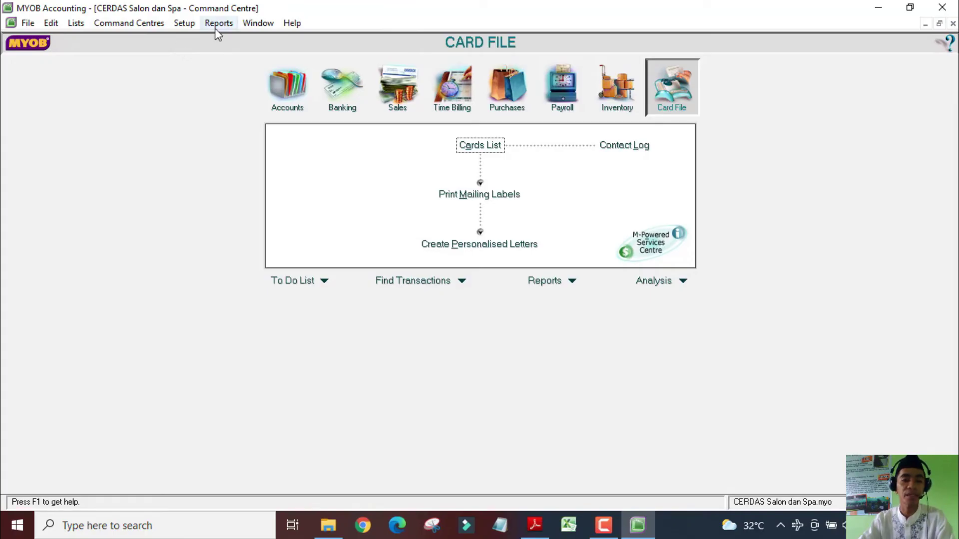
Open Setup > Balances > Customer Balances, showing the three customers at Rp0,00
{"action": "left_click", "coordinate": [183, 23]}
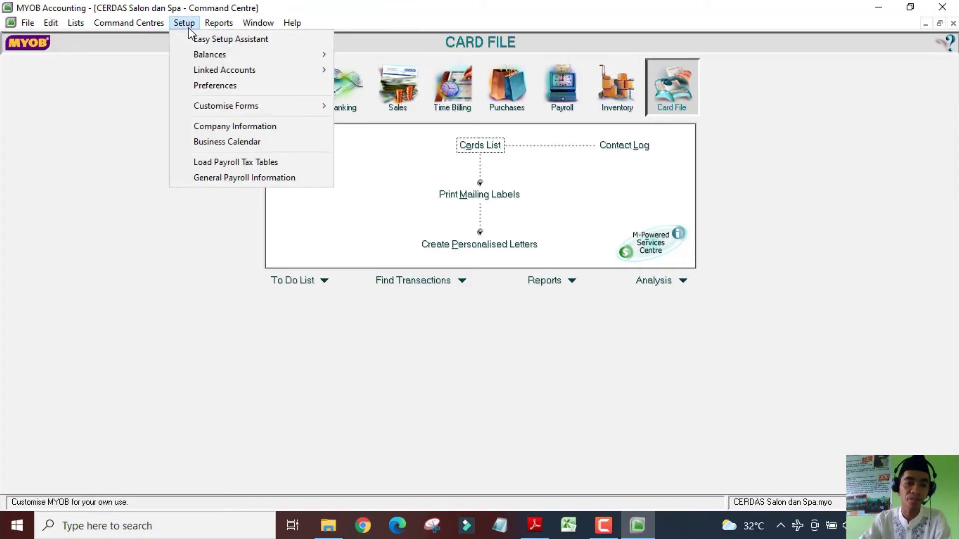
{"action": "mouse_move", "coordinate": [204, 52]}
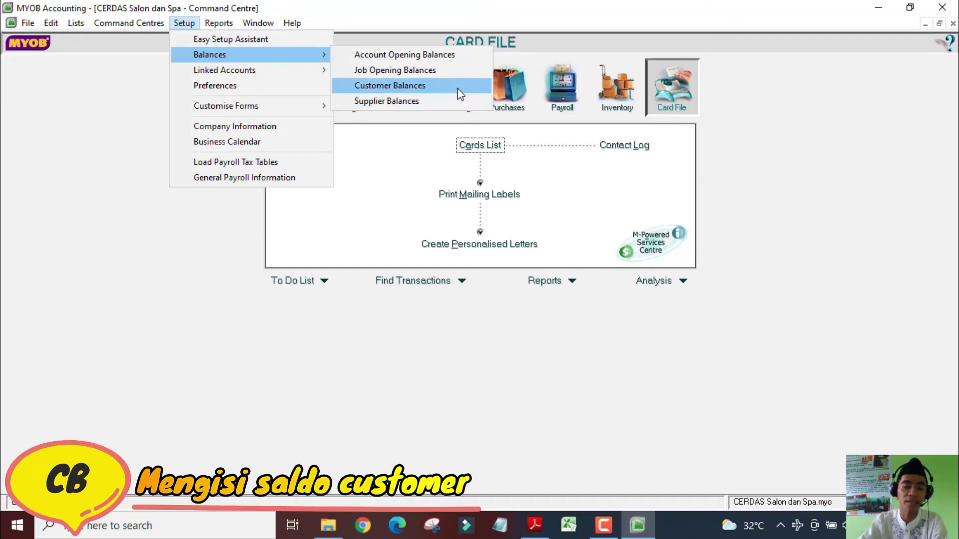
{"action": "left_click", "coordinate": [459, 90]}
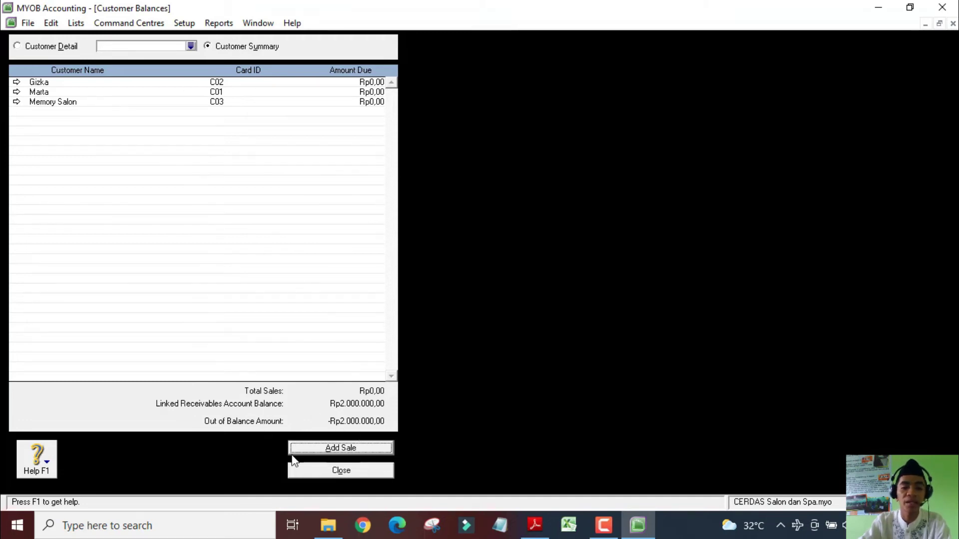
Add a historical sale for customer C01: invoice FK12-06, date 14/12/2020, memo 'Saldo awal'
{"action": "left_click", "coordinate": [355, 448]}
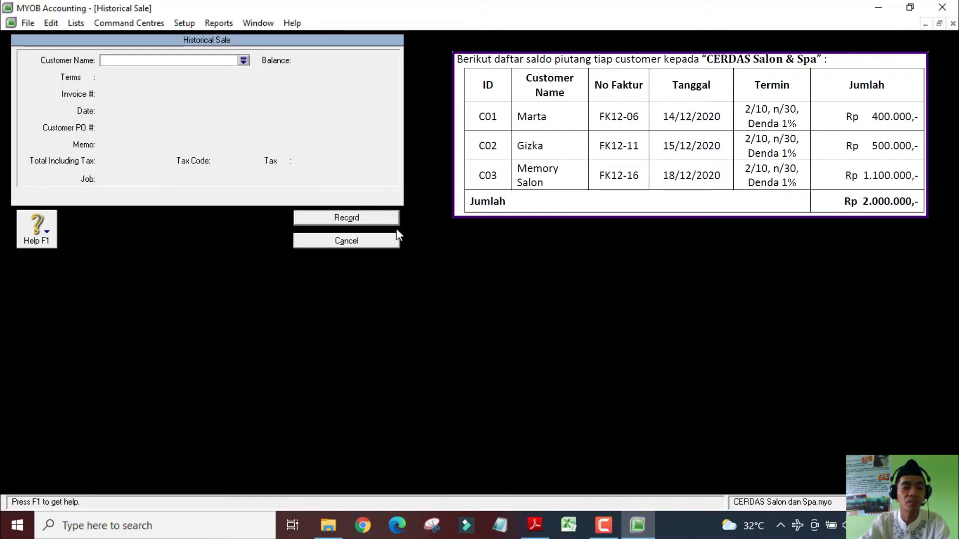
{"action": "left_click", "coordinate": [243, 60]}
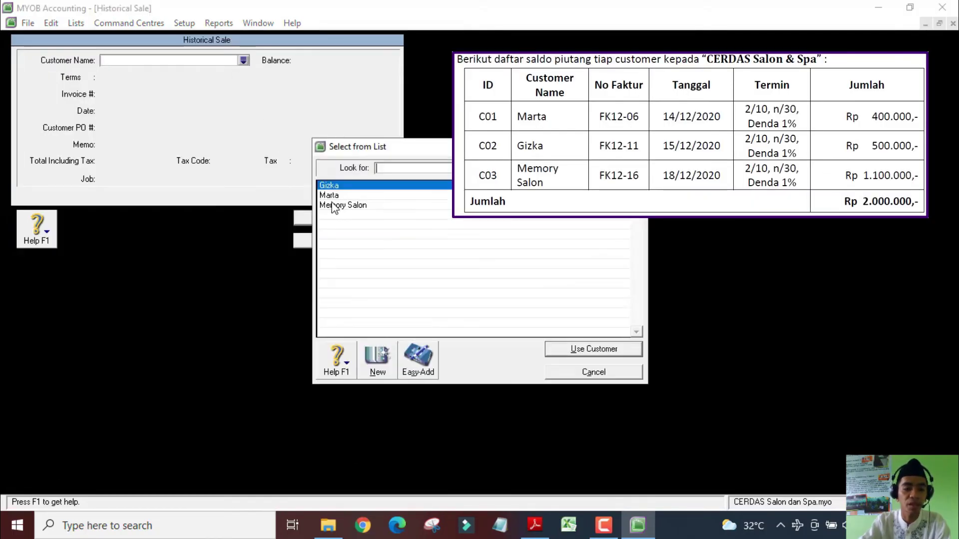
{"action": "double_click", "coordinate": [345, 197]}
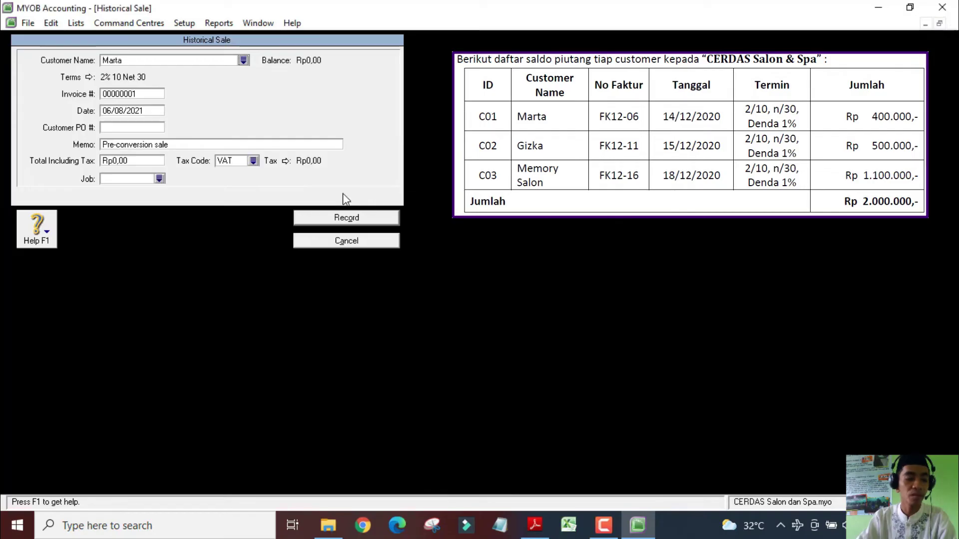
{"action": "double_click", "coordinate": [132, 94]}
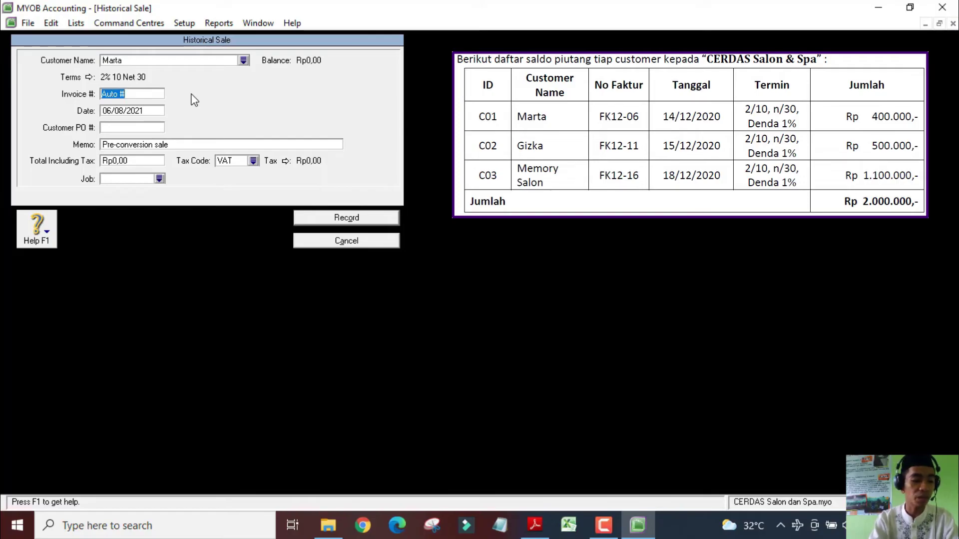
{"action": "type", "text": "FK12-0"}
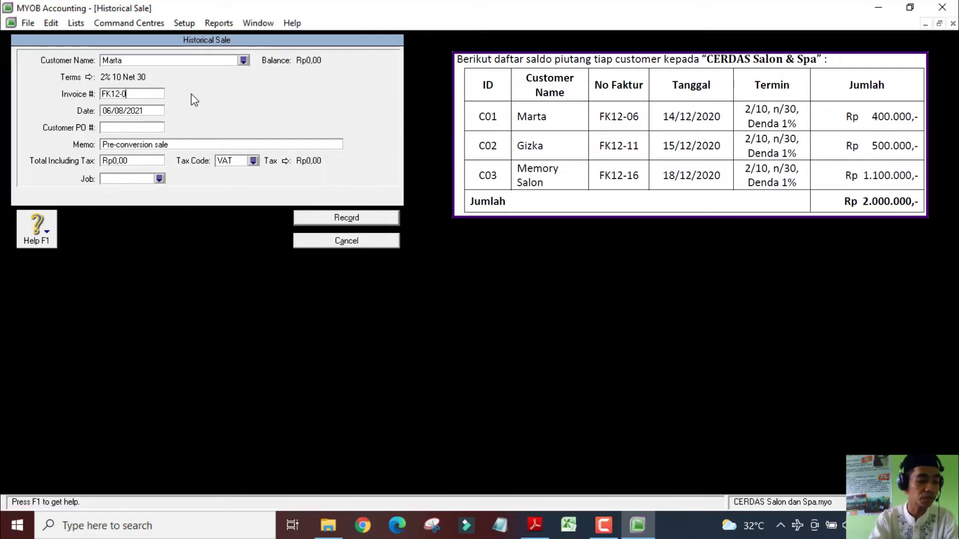
{"action": "type", "text": "6"}
{"action": "key", "text": "Tab"}
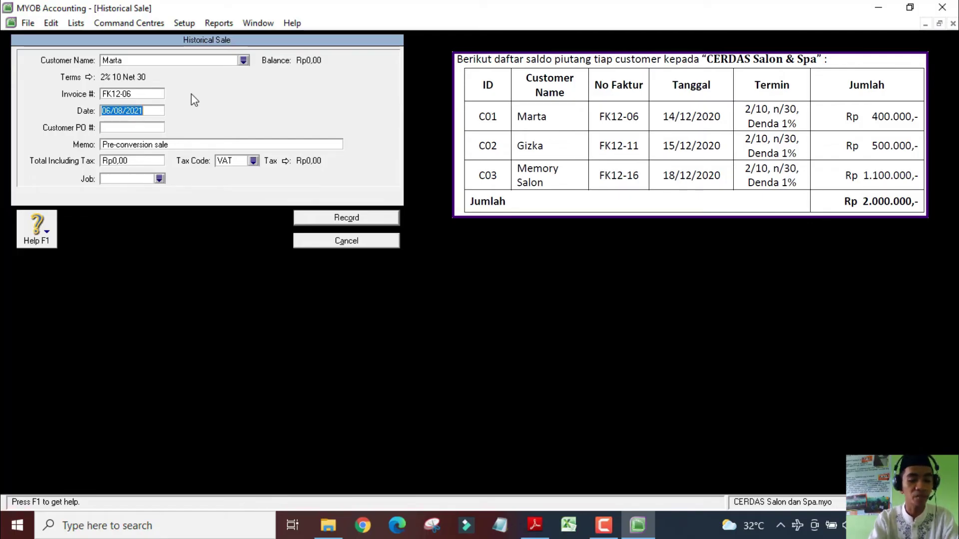
{"action": "type", "text": "14/12/2020"}
{"action": "key", "text": "Tab"}
{"action": "key", "text": "Tab"}
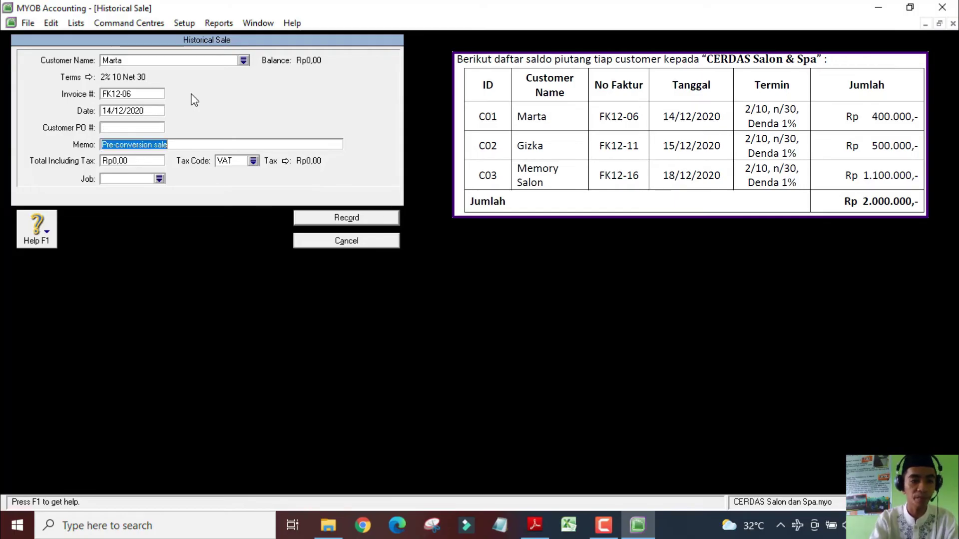
{"action": "type", "text": "Sal"}
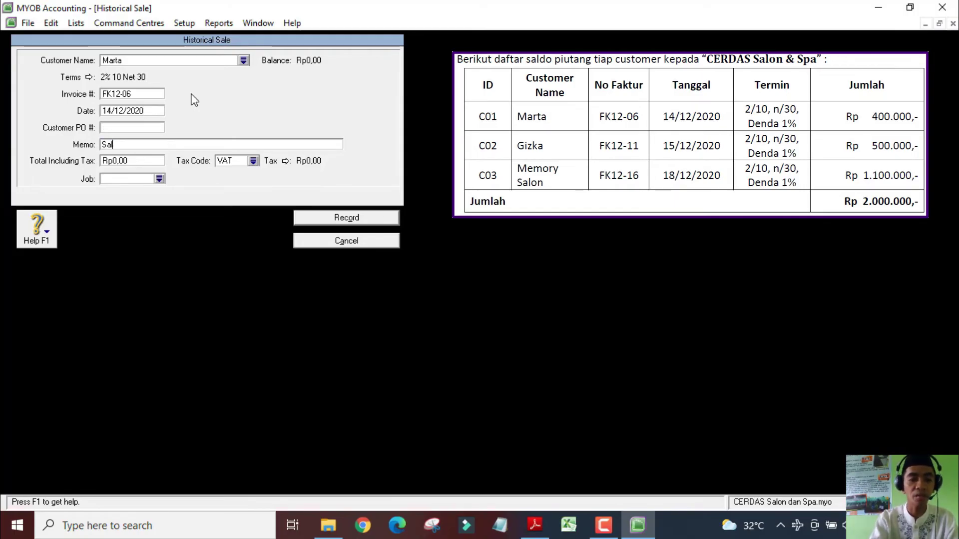
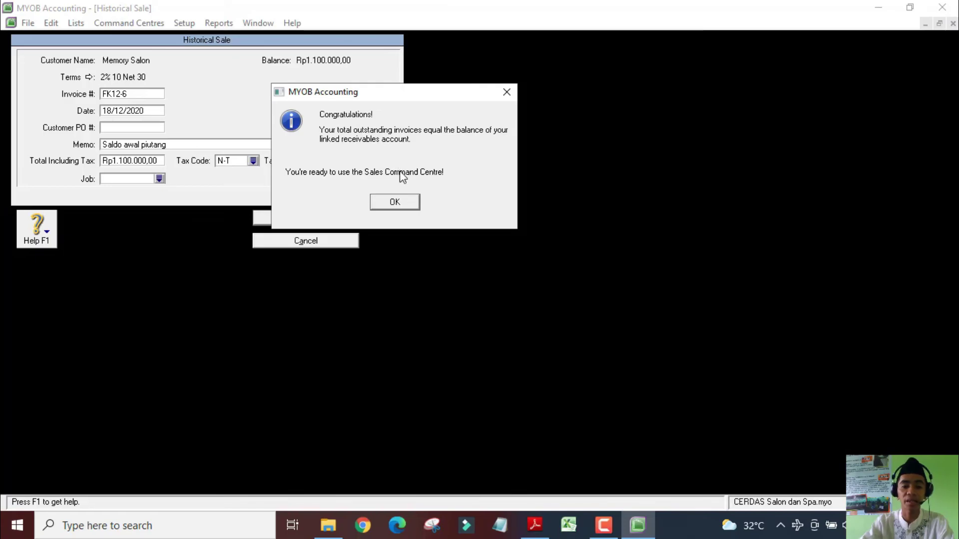
Acknowledge the balanced-receivables congratulations and cash-basis notes, leaving receivables out of balance at Rp0,00
{"action": "left_click", "coordinate": [401, 201]}
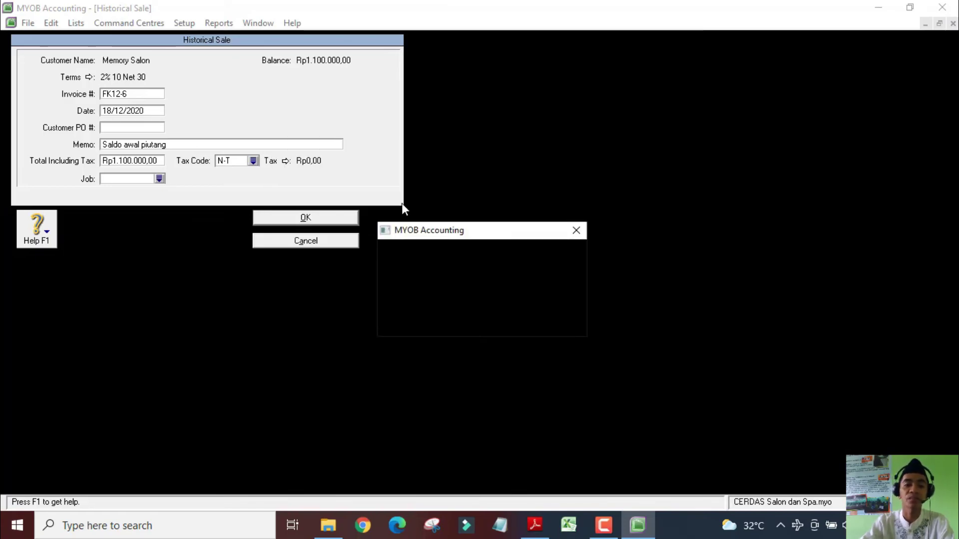
{"action": "left_click", "coordinate": [481, 311]}
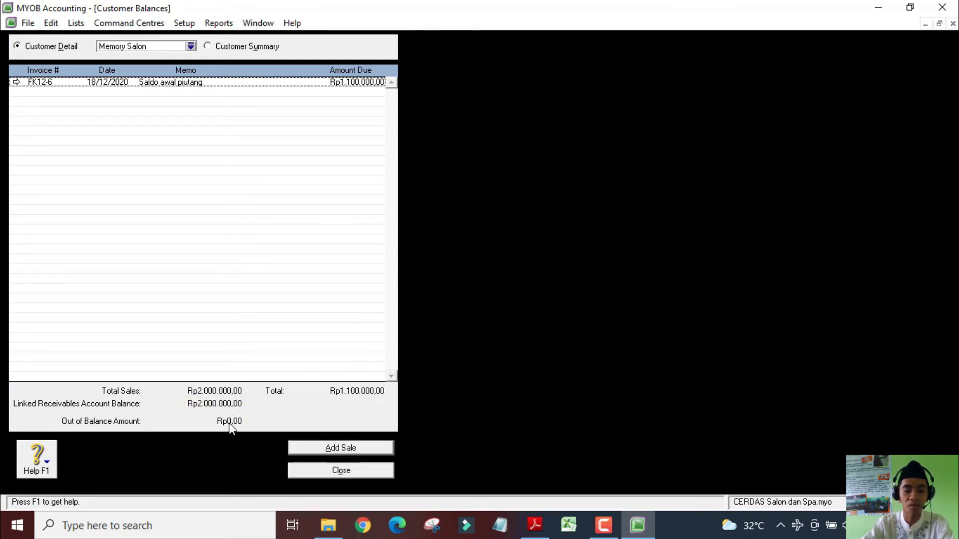
Close Customer Balances, go to Setup > Balances > Supplier Balances, and start a historical purchase
{"action": "left_click", "coordinate": [352, 471]}
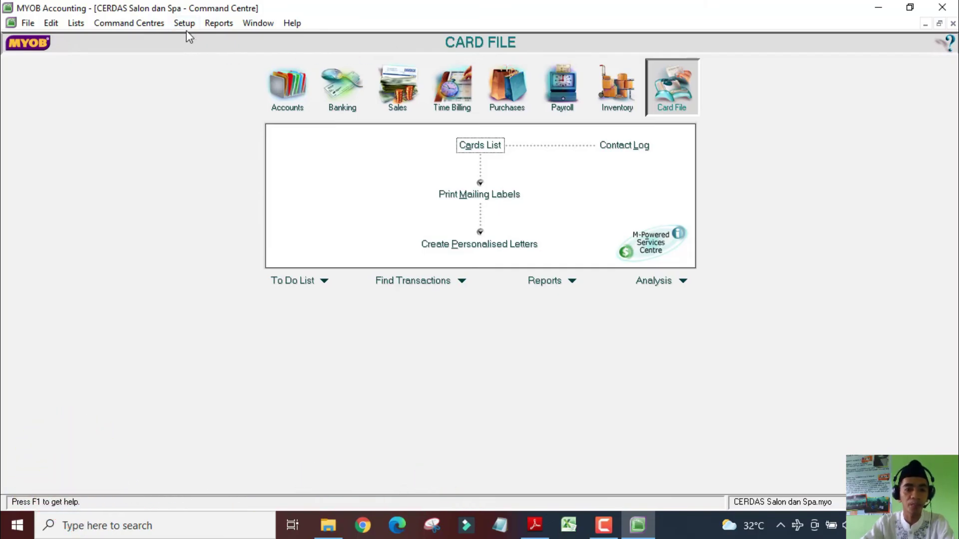
{"action": "left_click", "coordinate": [185, 24]}
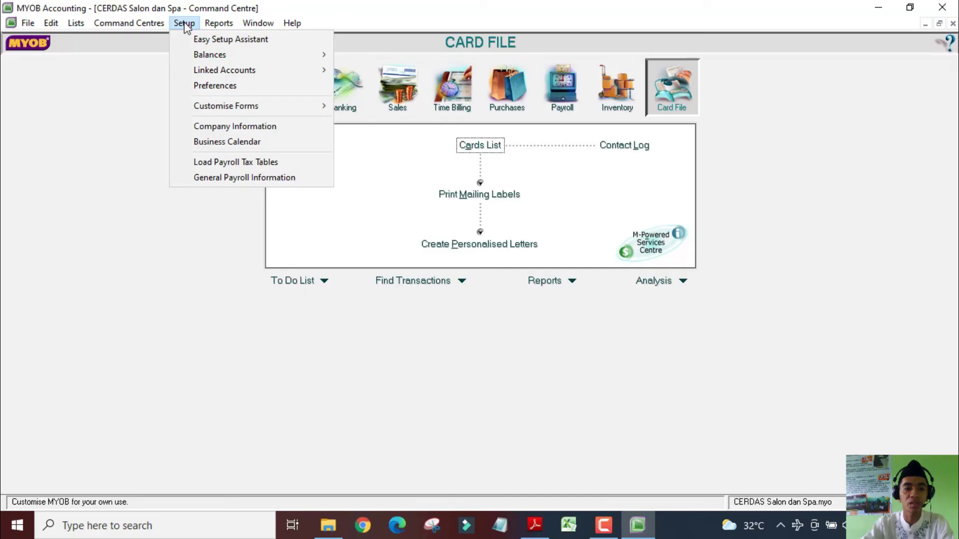
{"action": "mouse_move", "coordinate": [252, 56]}
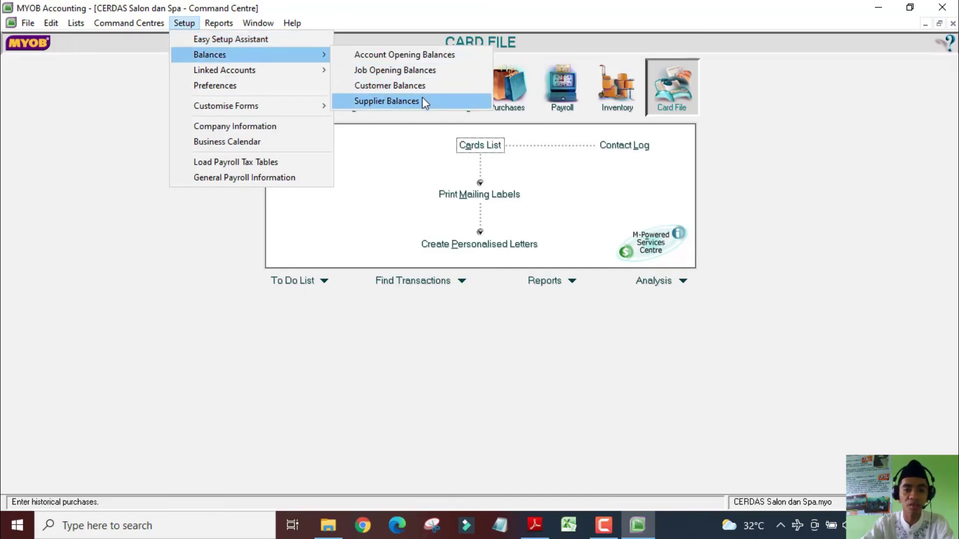
{"action": "left_click", "coordinate": [423, 100]}
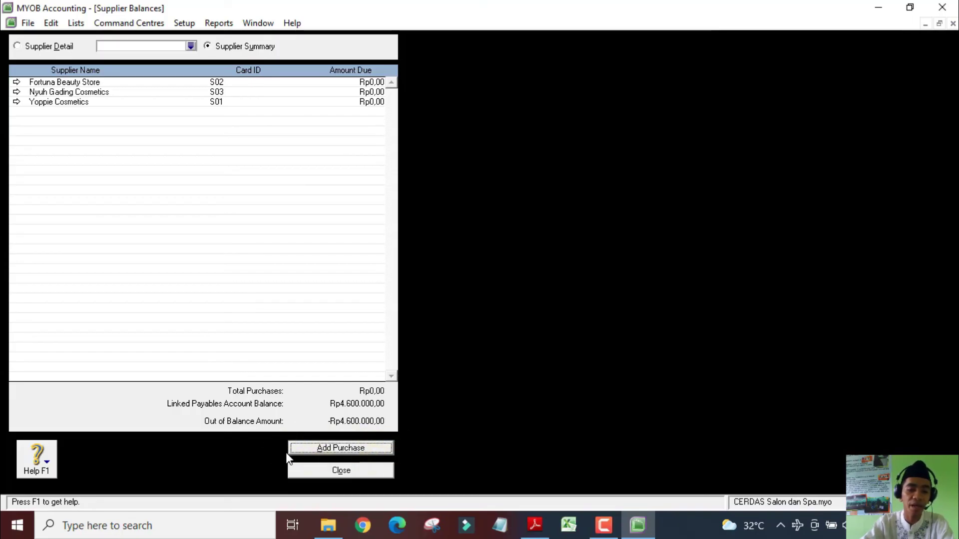
{"action": "left_click", "coordinate": [368, 448]}
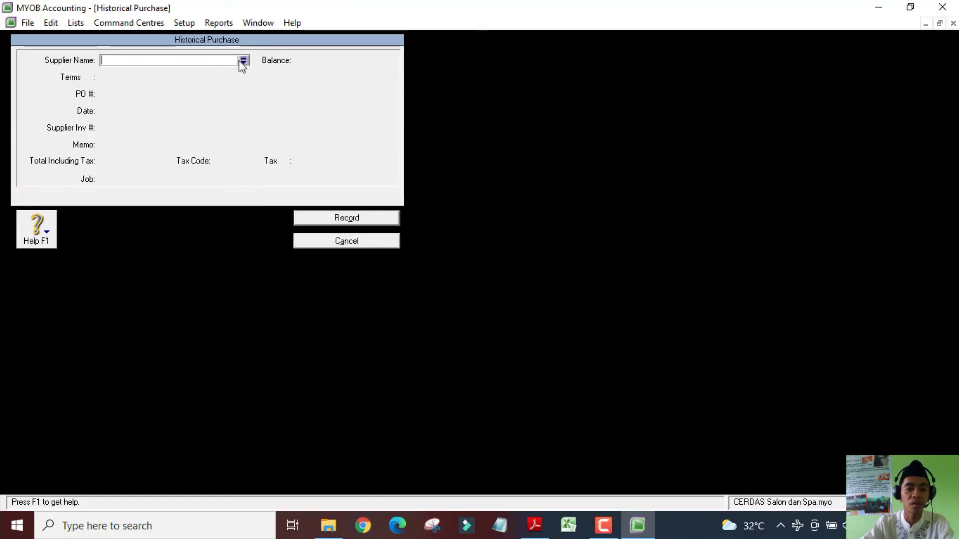
Choose supplier Yoppie Cosmetics with date 18/12/2020 and supplier invoice C.124
{"action": "left_click", "coordinate": [243, 60]}
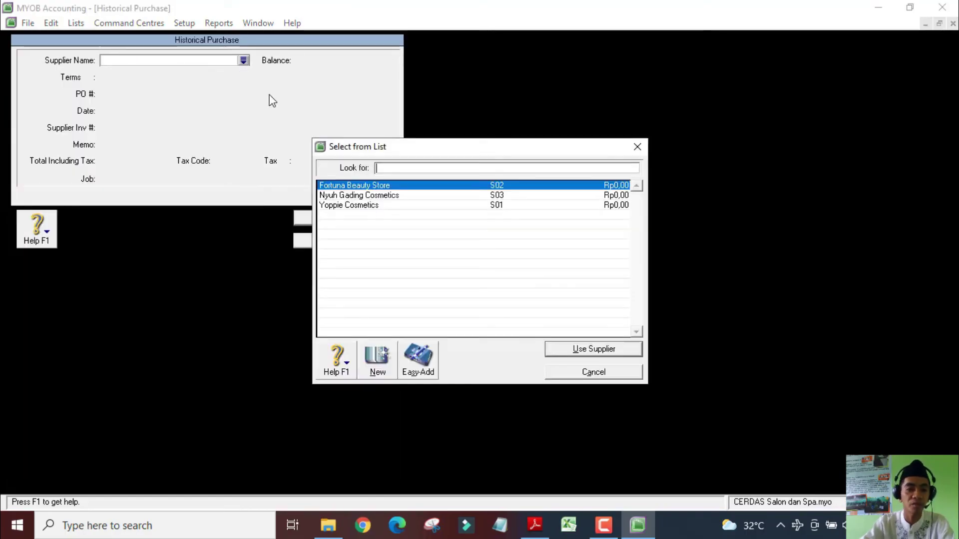
{"action": "double_click", "coordinate": [361, 206]}
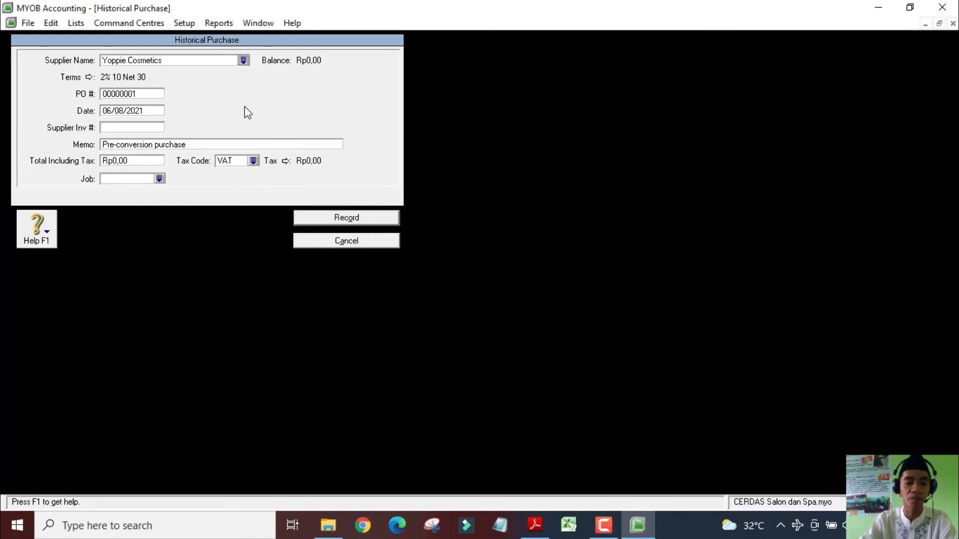
{"action": "key", "text": "Tab"}
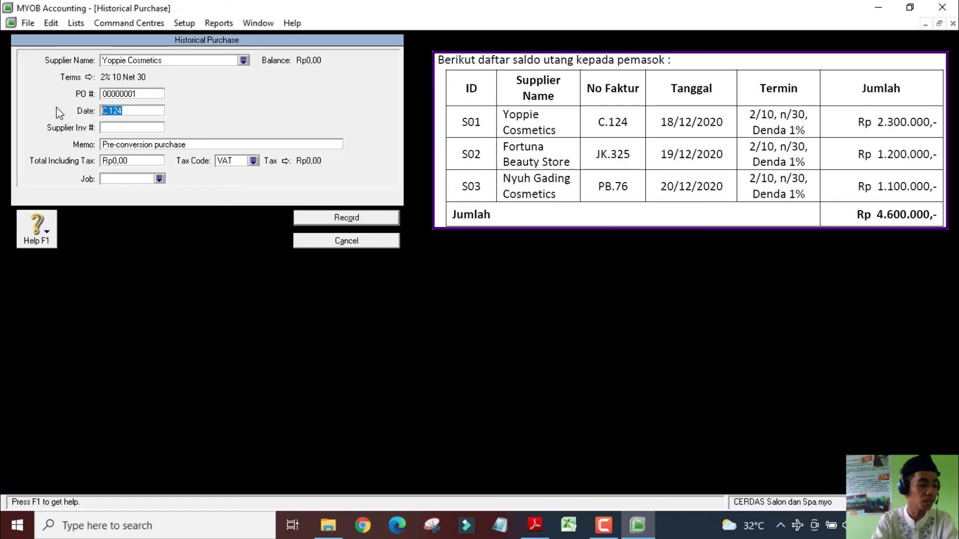
{"action": "type", "text": "18/12/20"}
{"action": "key", "text": "Tab"}
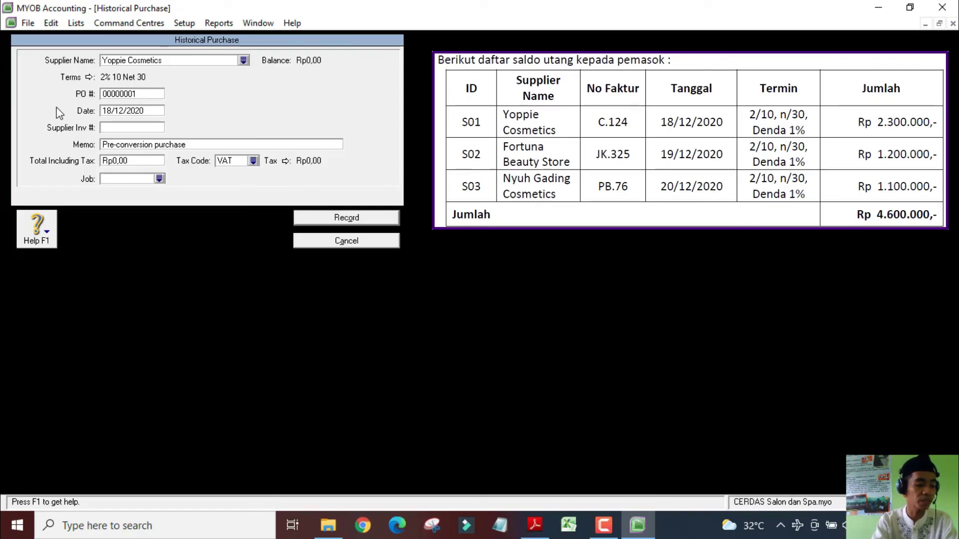
{"action": "type", "text": "C.1"}
{"action": "key", "text": "BackSpace"}
{"action": "type", "text": "124"}
{"action": "key", "text": "Tab"}
Enter memo 'Saldo awal utang', total 2300000 and tax code N-T
{"action": "type", "text": "Saldo awal piutang"}
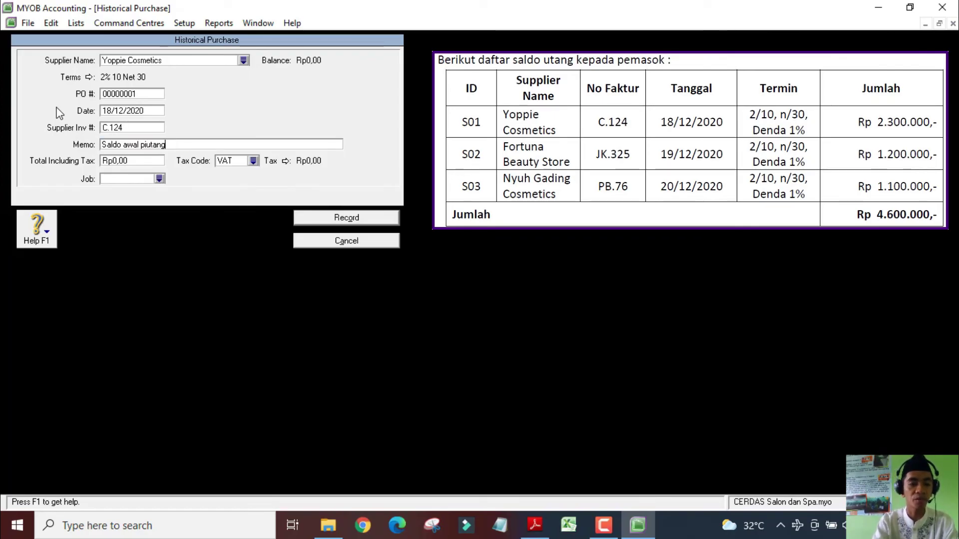
{"action": "key", "text": "BackSpace"}
{"action": "key", "text": "BackSpace"}
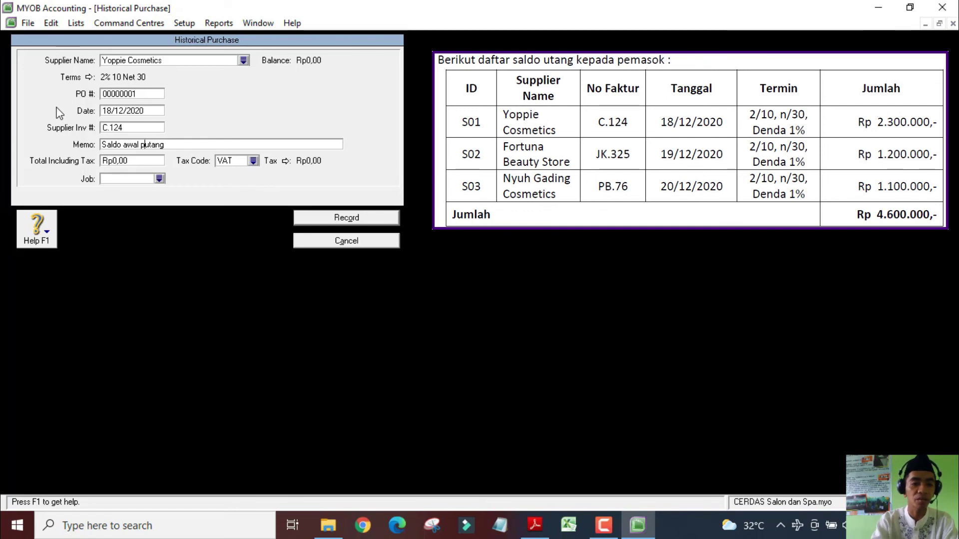
{"action": "key", "text": "Tab"}
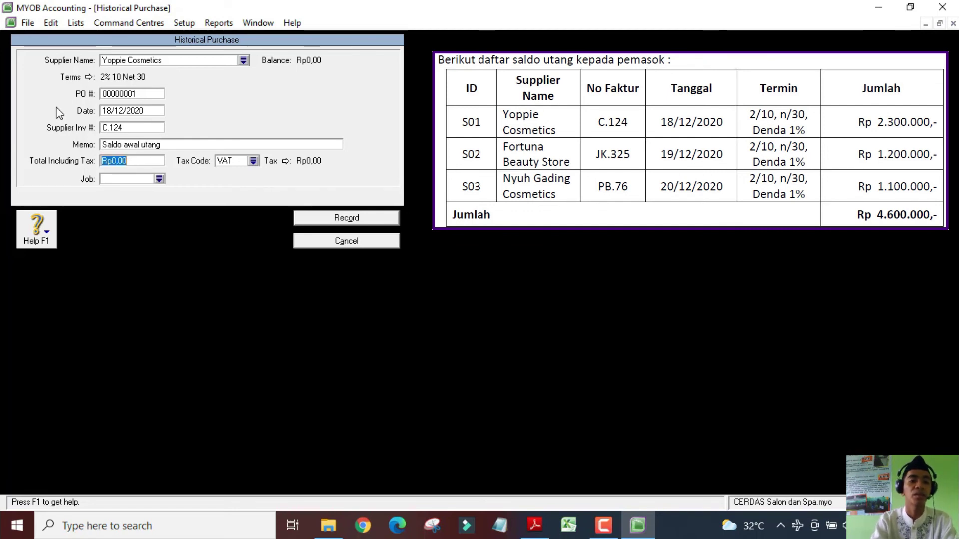
{"action": "type", "text": "2300000"}
{"action": "key", "text": "Tab"}
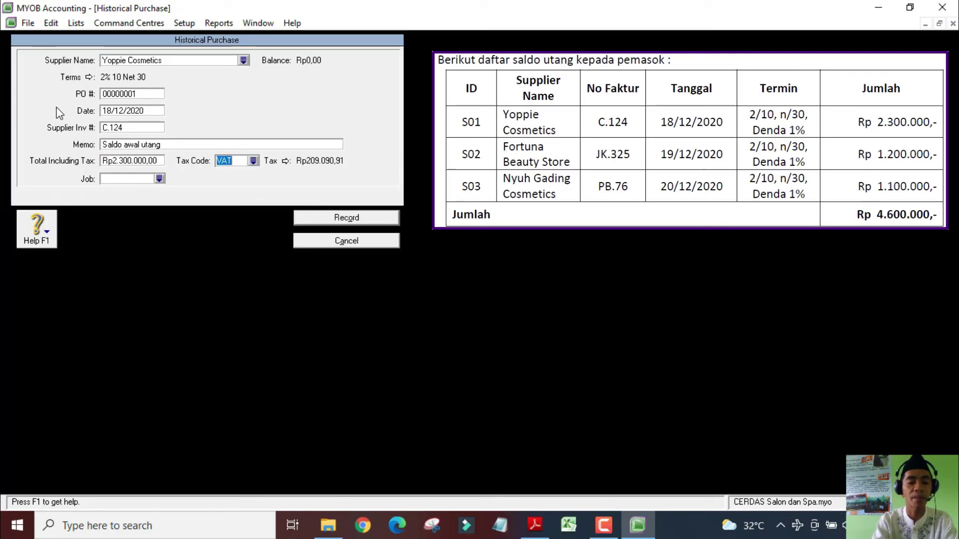
{"action": "type", "text": "N-T"}
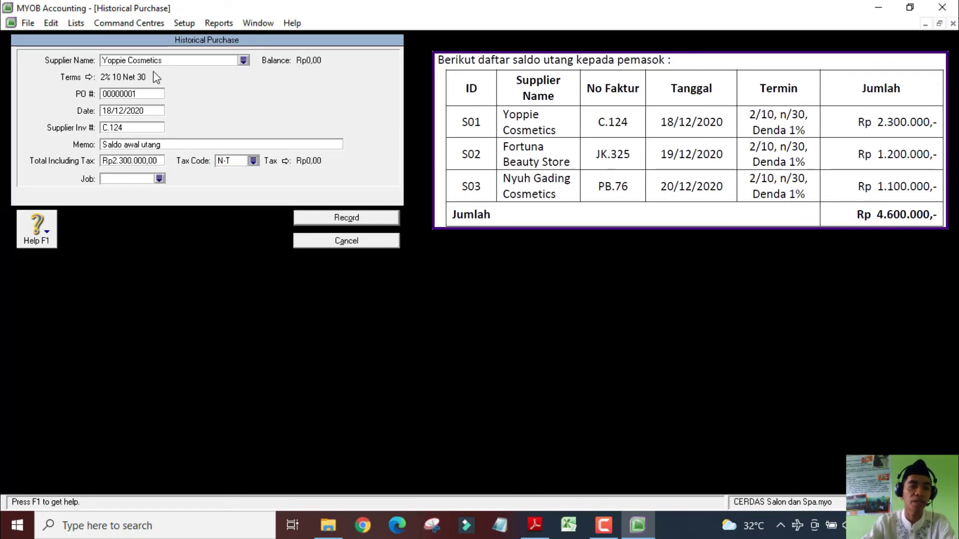
Check the purchase fields, record Yoppie Cosmetics' Rp2.300.000 opening payable, and begin another purchase
{"action": "left_click", "coordinate": [130, 95]}
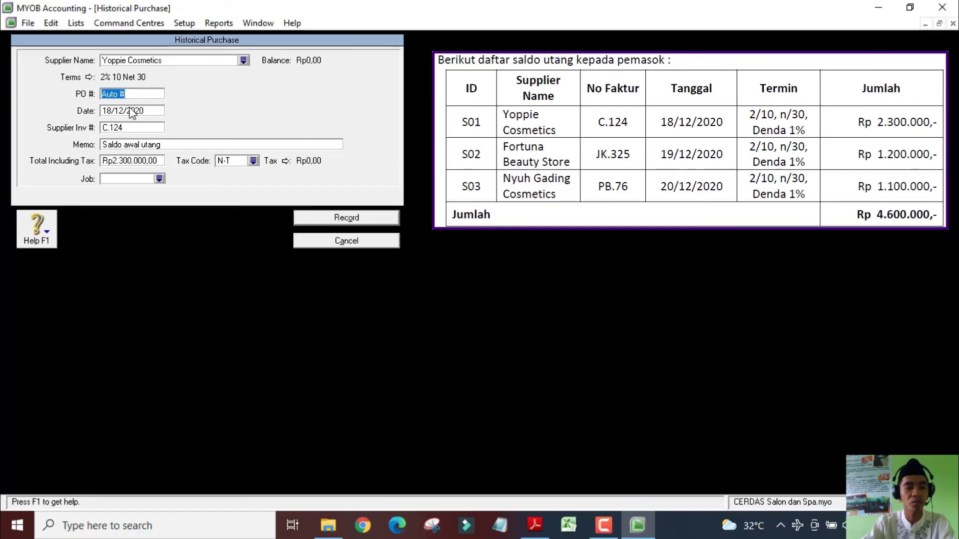
{"action": "left_click", "coordinate": [142, 114]}
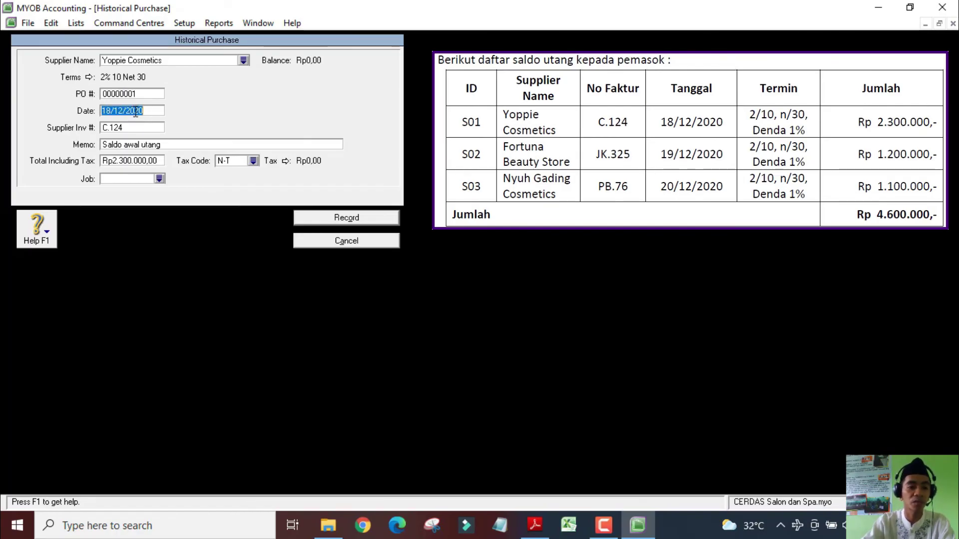
{"action": "left_click", "coordinate": [133, 128]}
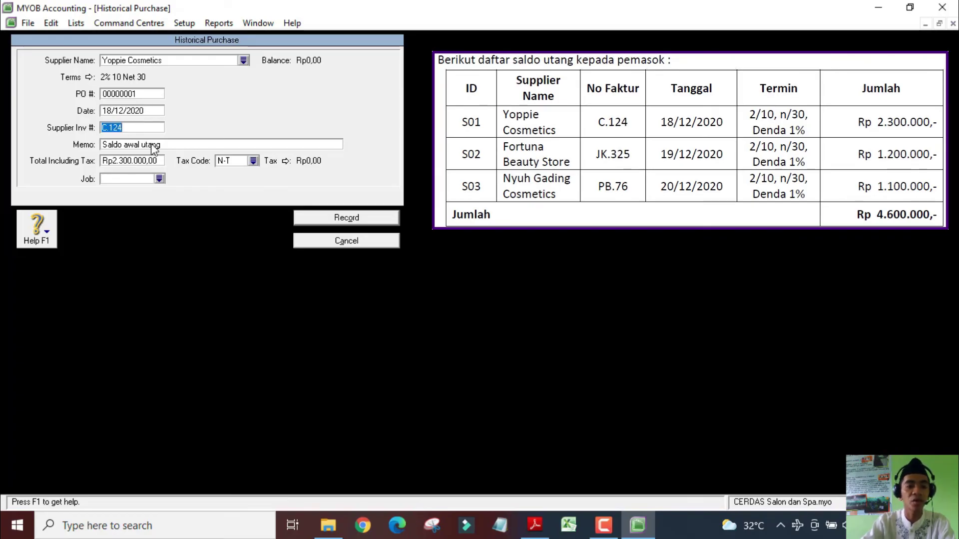
{"action": "left_click", "coordinate": [133, 146]}
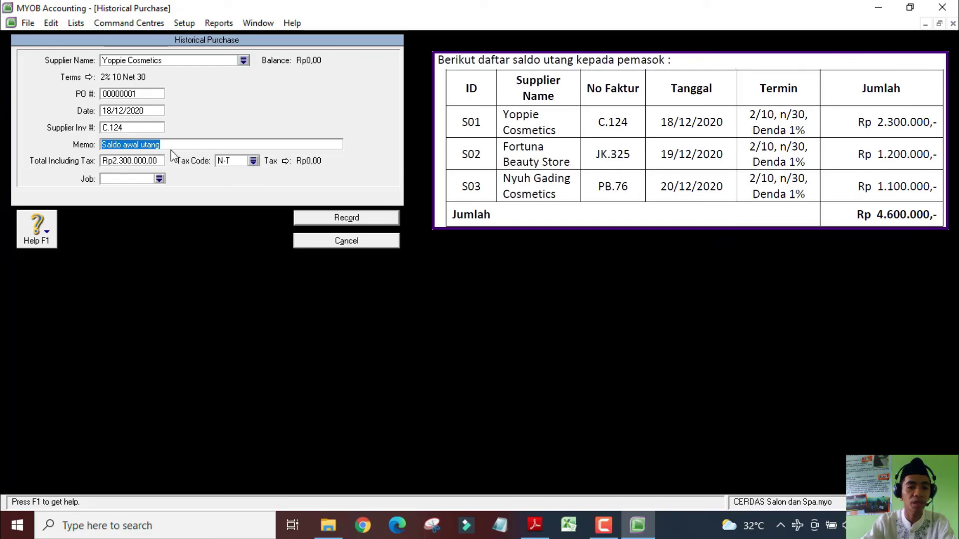
{"action": "left_click", "coordinate": [141, 163]}
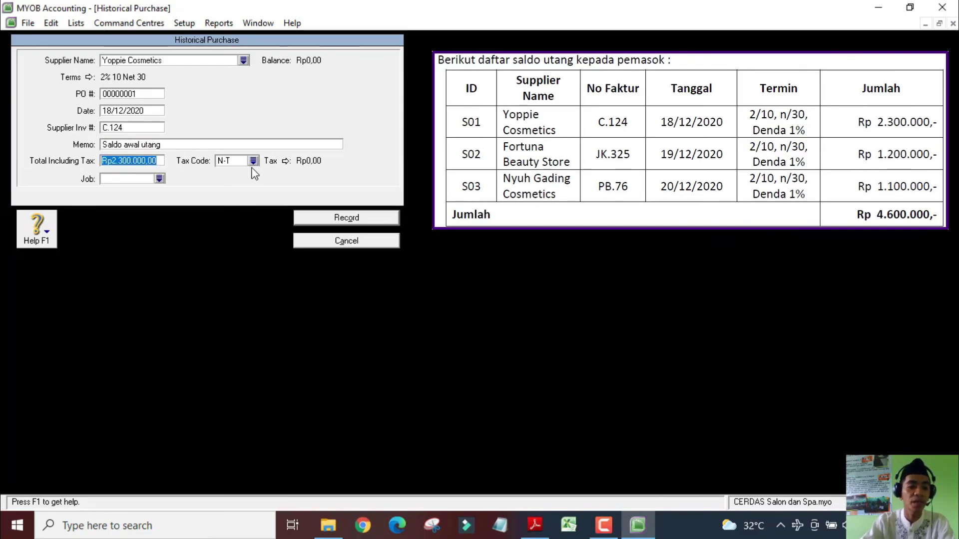
{"action": "key", "text": "Tab"}
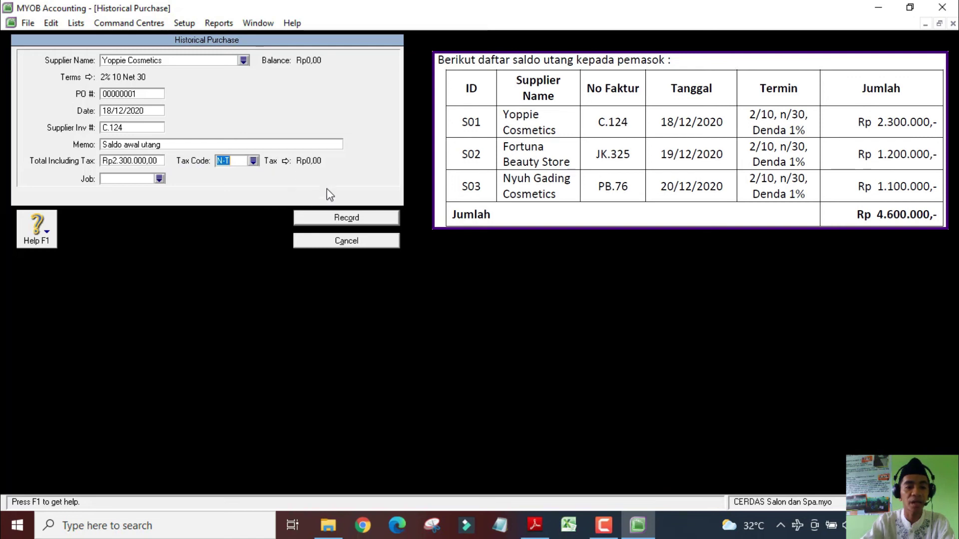
{"action": "left_click", "coordinate": [352, 219]}
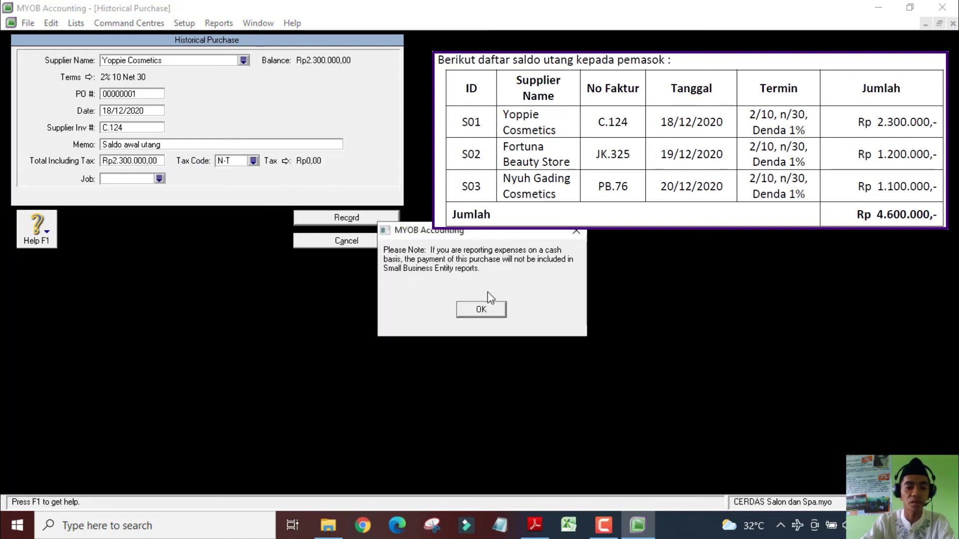
{"action": "left_click", "coordinate": [486, 305]}
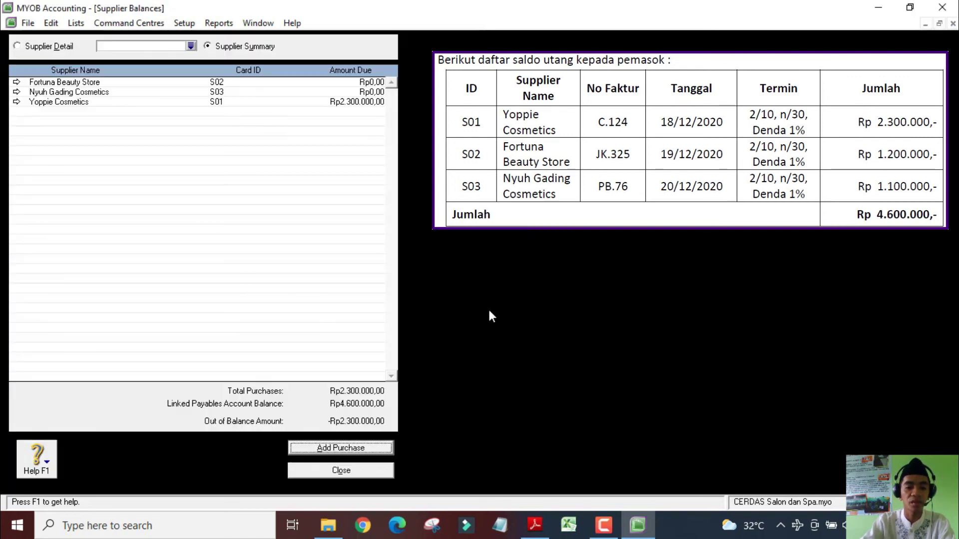
{"action": "left_click", "coordinate": [352, 448]}
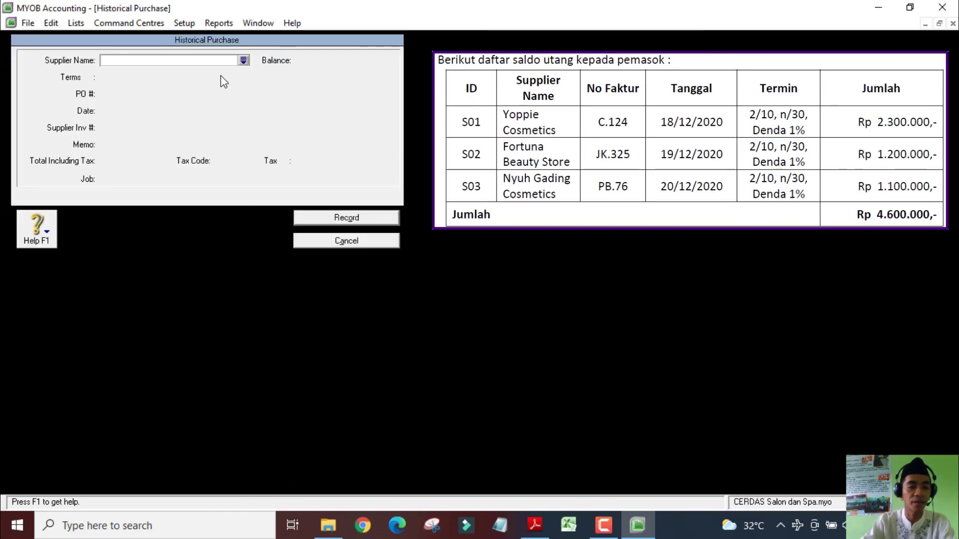
Record Fortuna Beauty Store's payable: 19/12/2020, invoice JK.325, memo 'Saldo awal utang', Rp1.200.000
{"action": "type", "text": "Fortuna Beauty Store"}
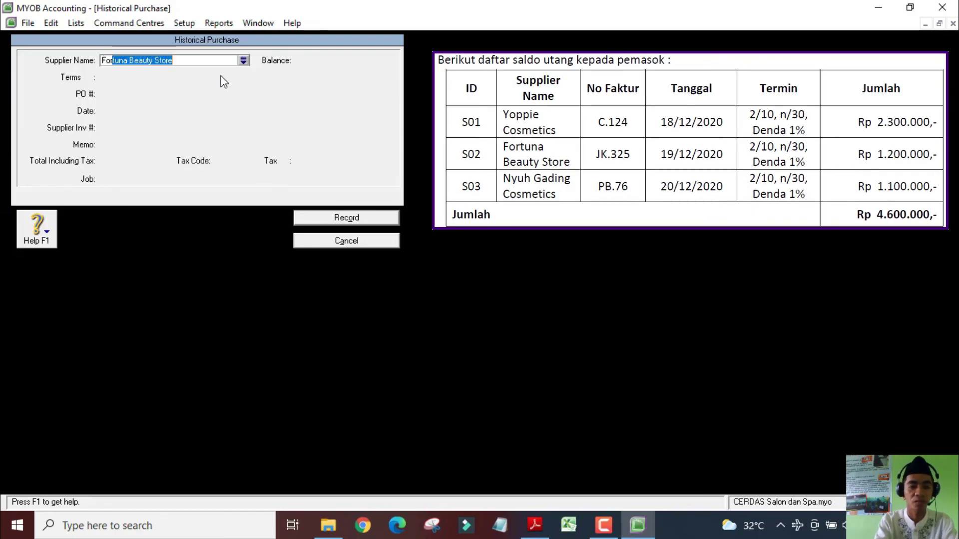
{"action": "key", "text": "Tab"}
{"action": "key", "text": "Tab"}
{"action": "key", "text": "Tab"}
{"action": "type", "text": "19/12/2020"}
{"action": "key", "text": "Tab"}
{"action": "type", "text": "JK.325"}
{"action": "key", "text": "Tab"}
{"action": "type", "text": "Saldo awal utang"}
{"action": "key", "text": "Tab"}
{"action": "type", "text": "1200000"}
{"action": "left_click", "coordinate": [350, 218]}
Enter Nyuh Gading Cosmetics' purchase: 20/12/2020, invoice PB.76, memo 'Saldo awal piutang', 1100000, tax N-T
{"action": "left_click", "coordinate": [361, 447]}
{"action": "type", "text": "20/12/2020"}
{"action": "key", "text": "Tab"}
{"action": "type", "text": "PB.76"}
{"action": "key", "text": "Tab"}
{"action": "type", "text": "Saldo awal piutang"}
{"action": "key", "text": "Tab"}
{"action": "type", "text": "1100000"}
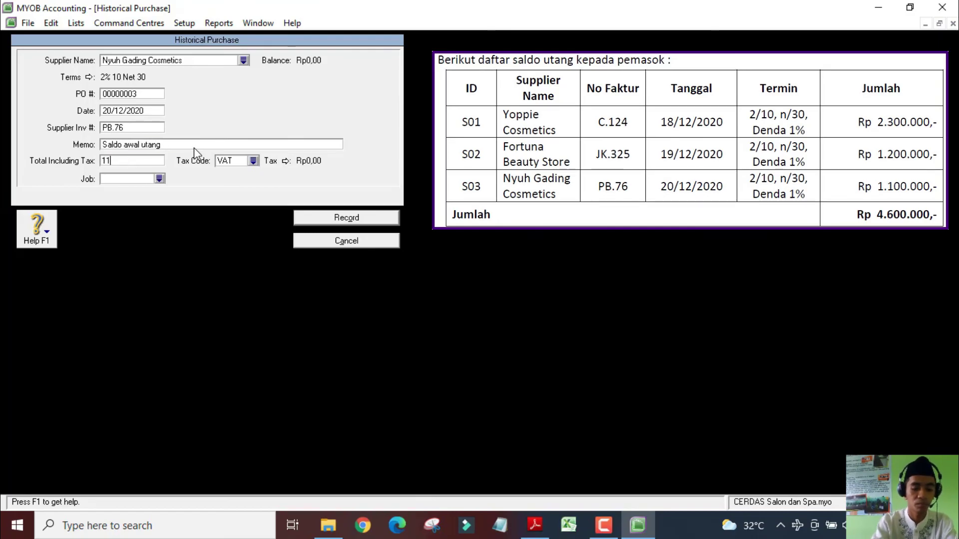
{"action": "key", "text": "Tab"}
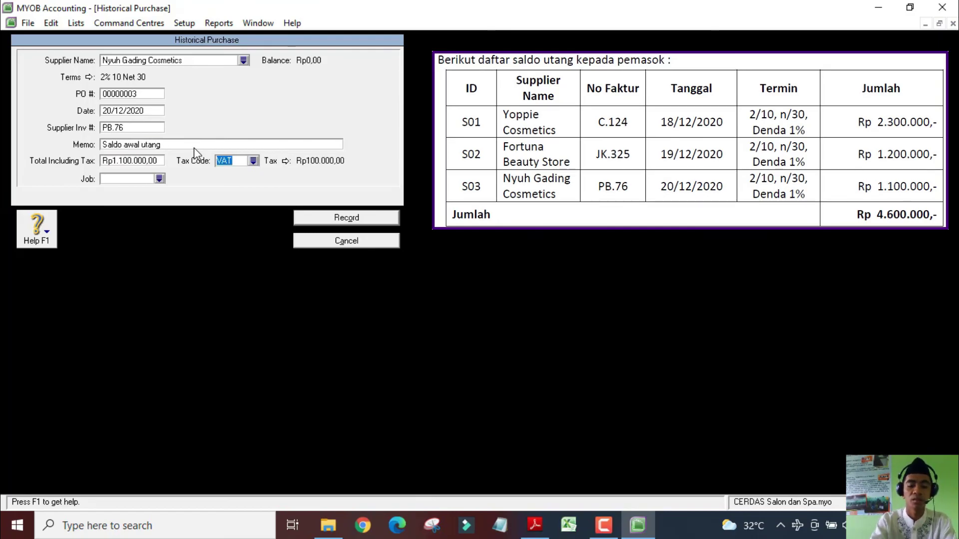
{"action": "type", "text": "N-T"}
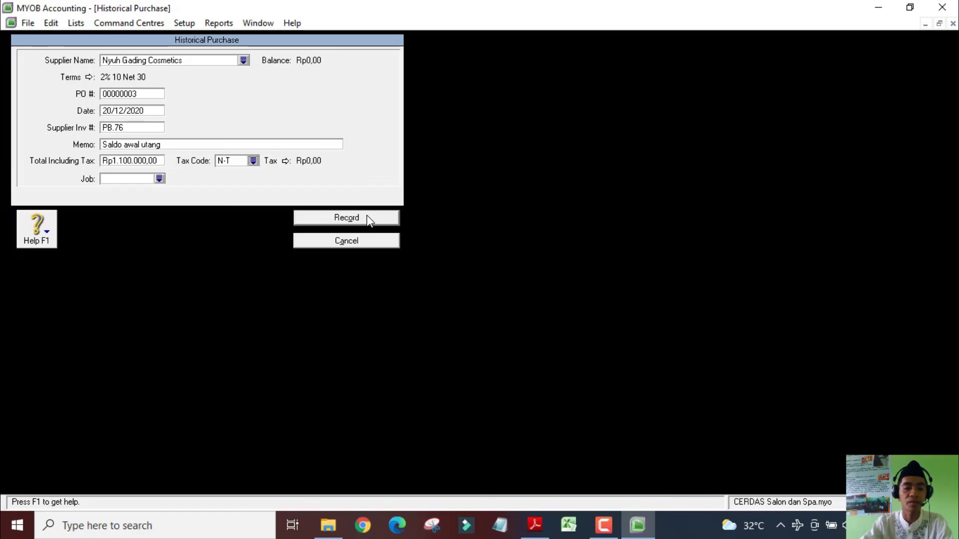
Record the Nyuh Gading purchase and acknowledge the payables-balanced and cash-basis messages
{"action": "left_click", "coordinate": [369, 219]}
{"action": "left_click_drag", "start_coordinate": [462, 216], "coordinate": [391, 116]}
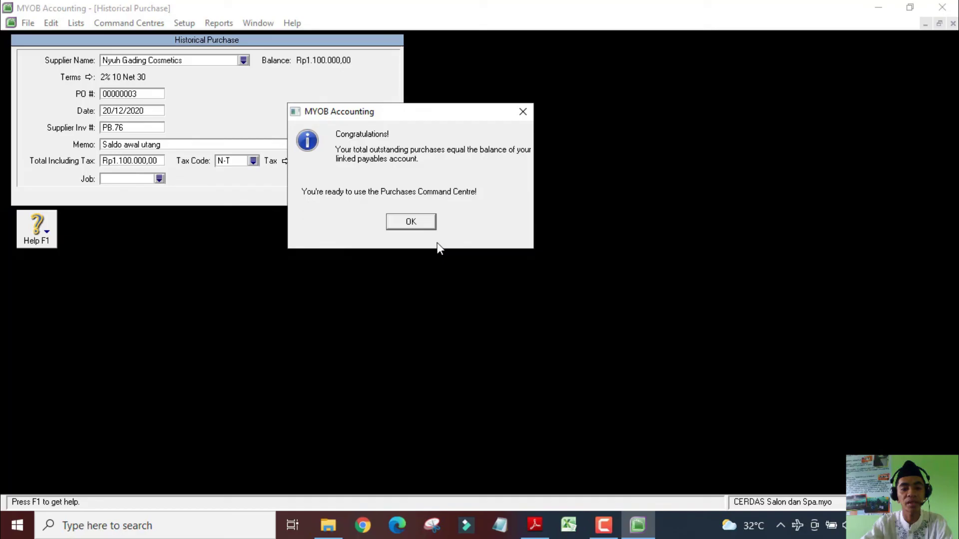
{"action": "left_click", "coordinate": [410, 223]}
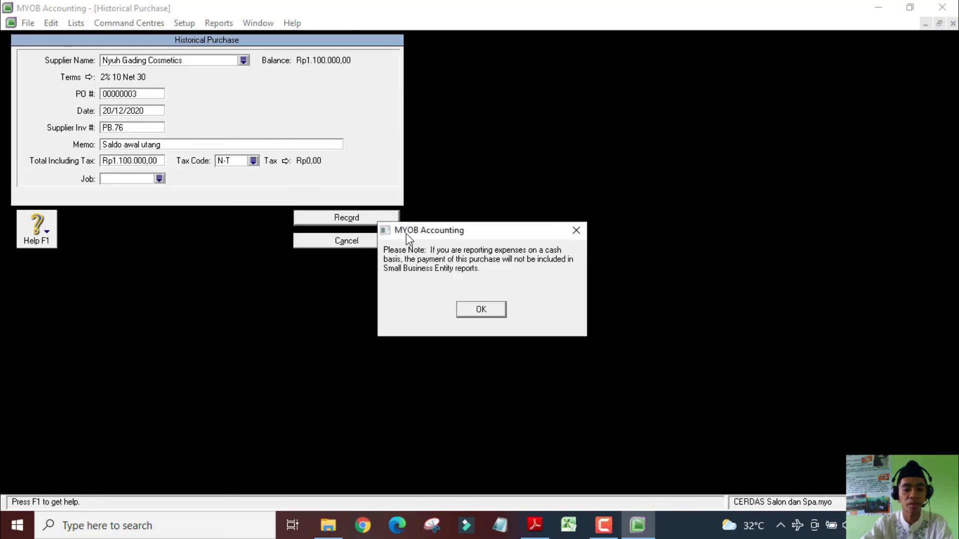
{"action": "left_click", "coordinate": [482, 310]}
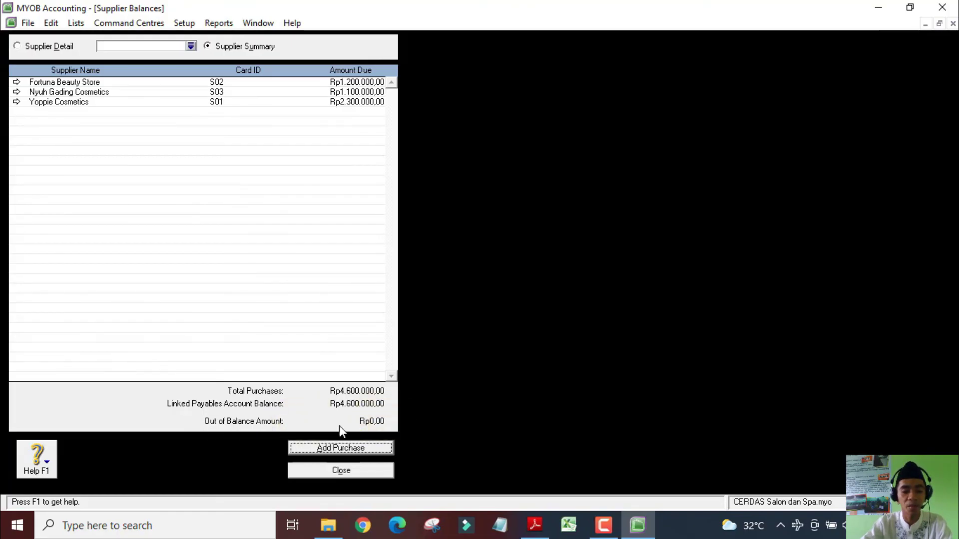
Close the Supplier Balances window to return to the Card File command centre
{"action": "left_click", "coordinate": [371, 472]}
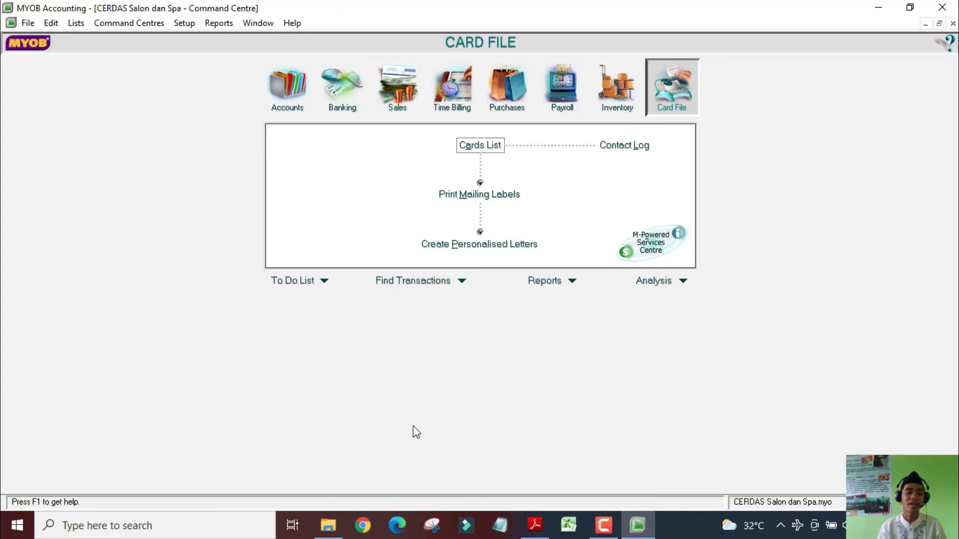